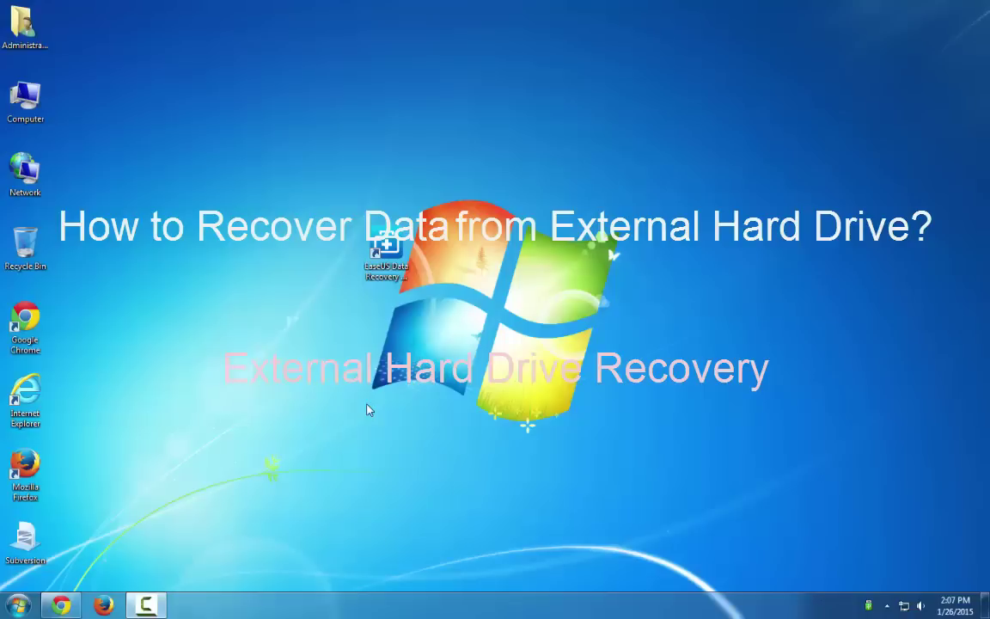
Select the EaseUS Data Recovery Wizard 8.6 shortcut on the desktop.
click(386, 251)
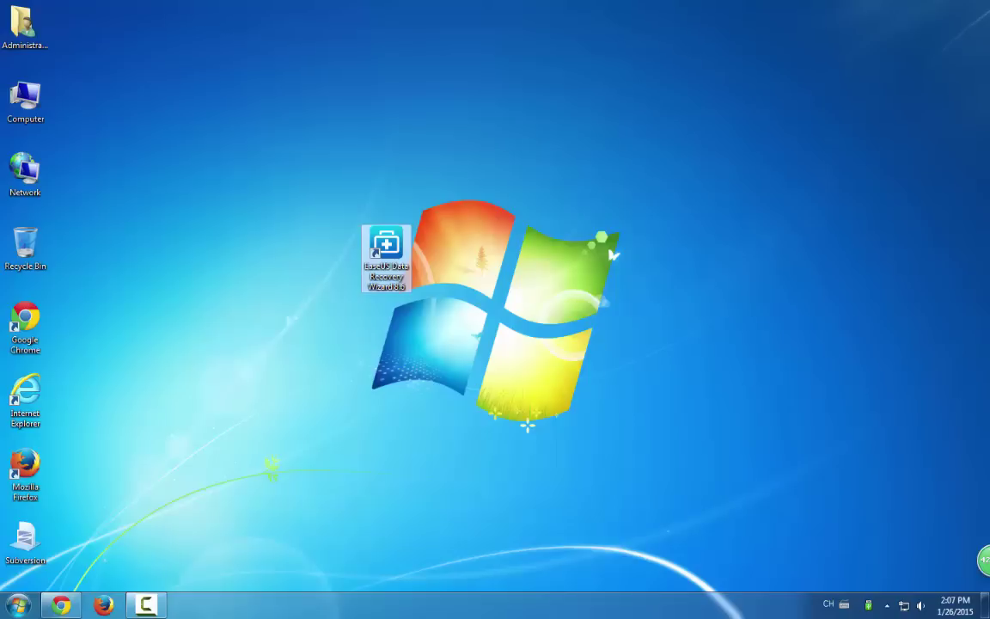
Open drive 2 (G:) from Computer and view #SC_1970.JPG in Windows Photo Viewer.
double_click(15, 90)
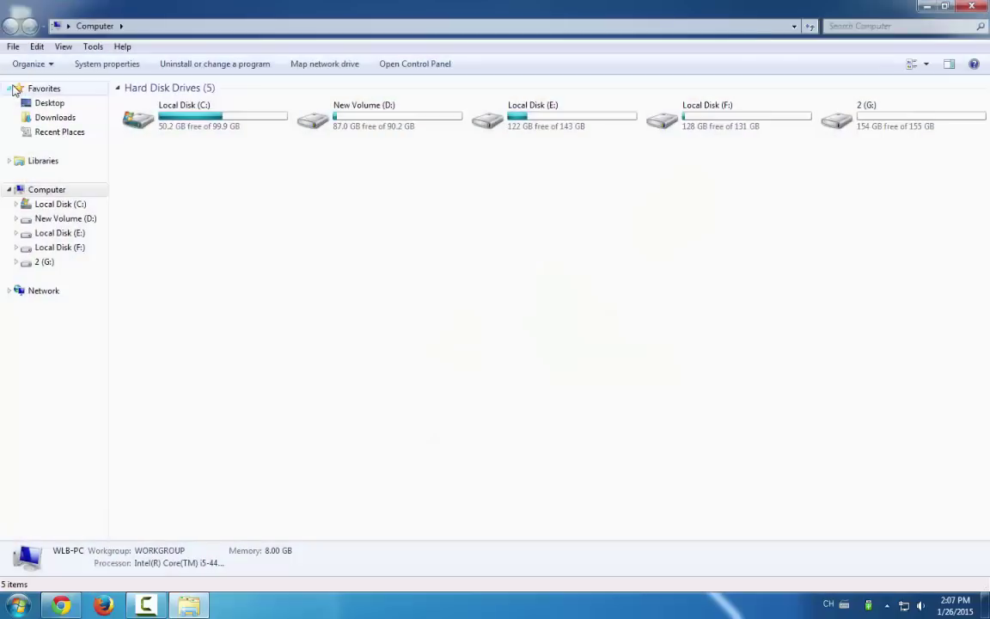
double_click(871, 130)
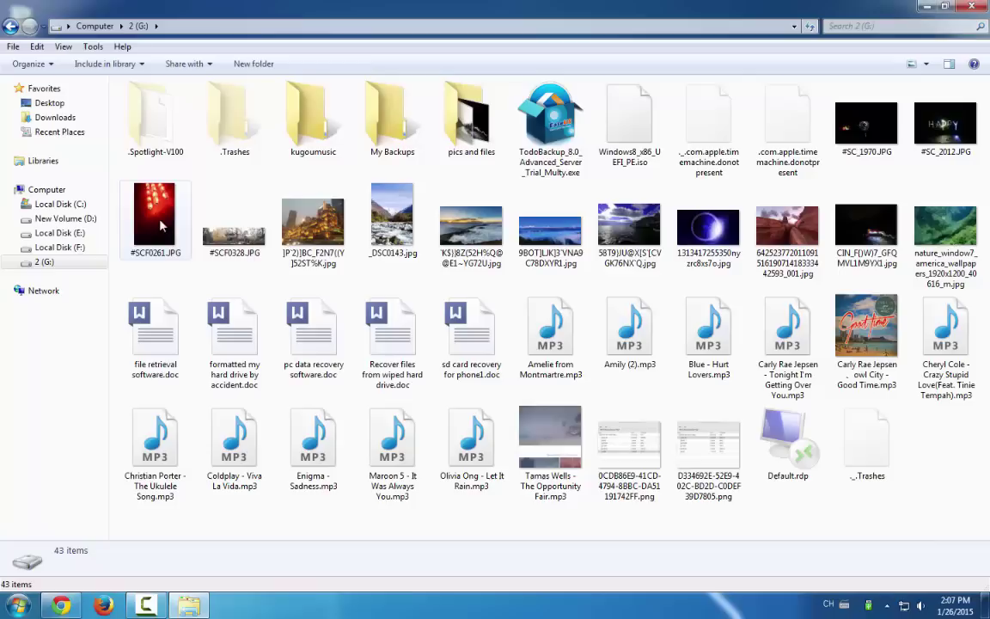
click(877, 142)
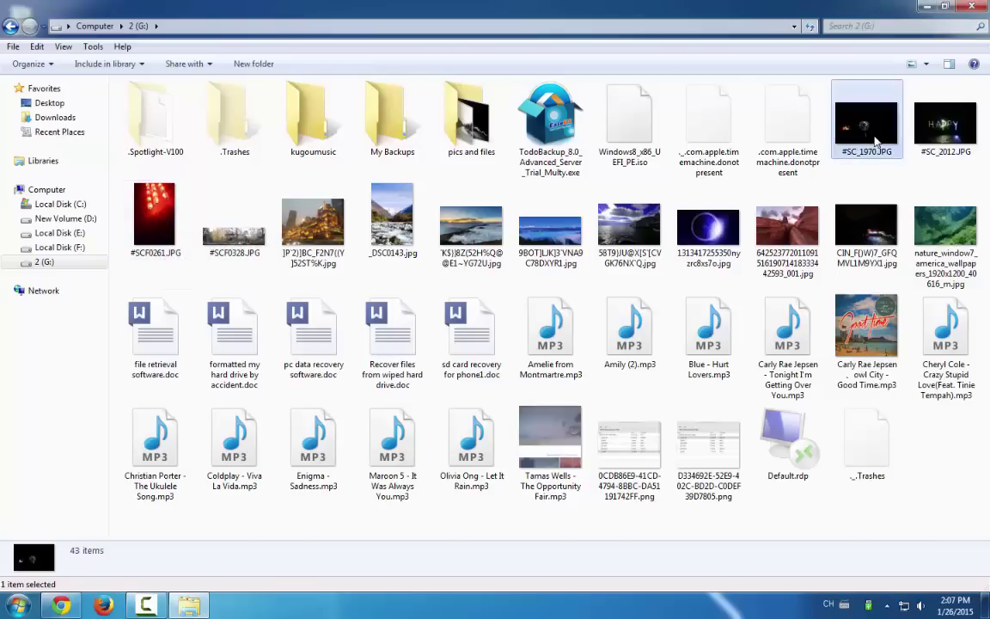
double_click(877, 141)
click(599, 440)
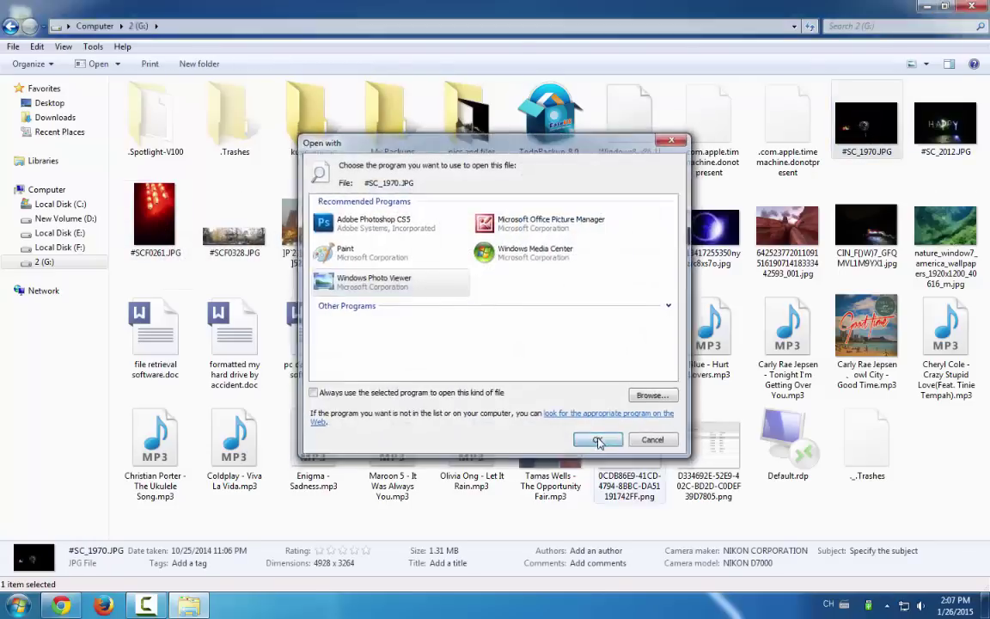
Page through eight more drive G: photos in Photo Viewer, then close the viewer.
click(533, 574)
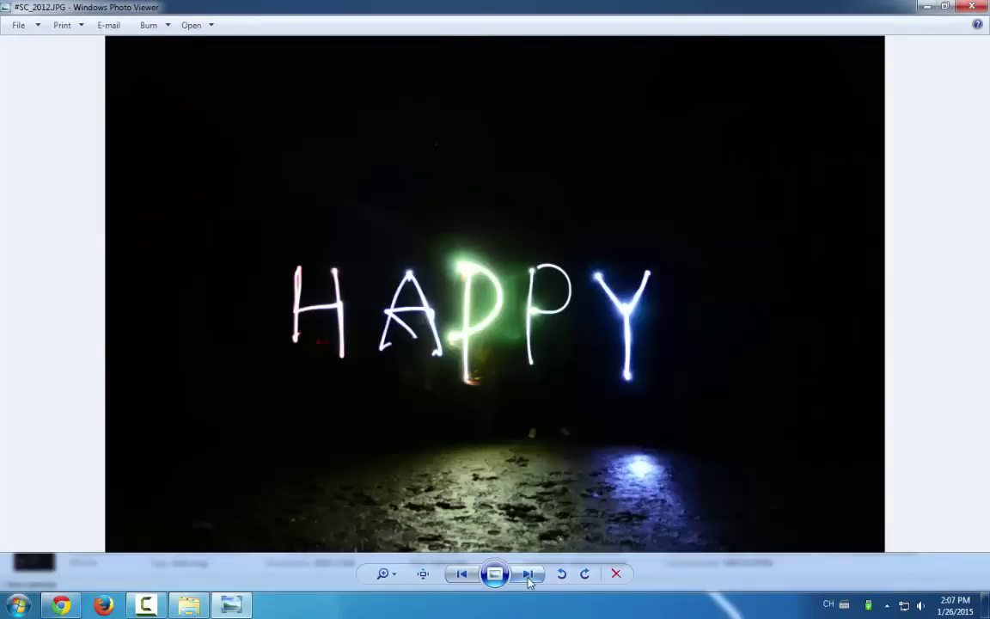
click(531, 576)
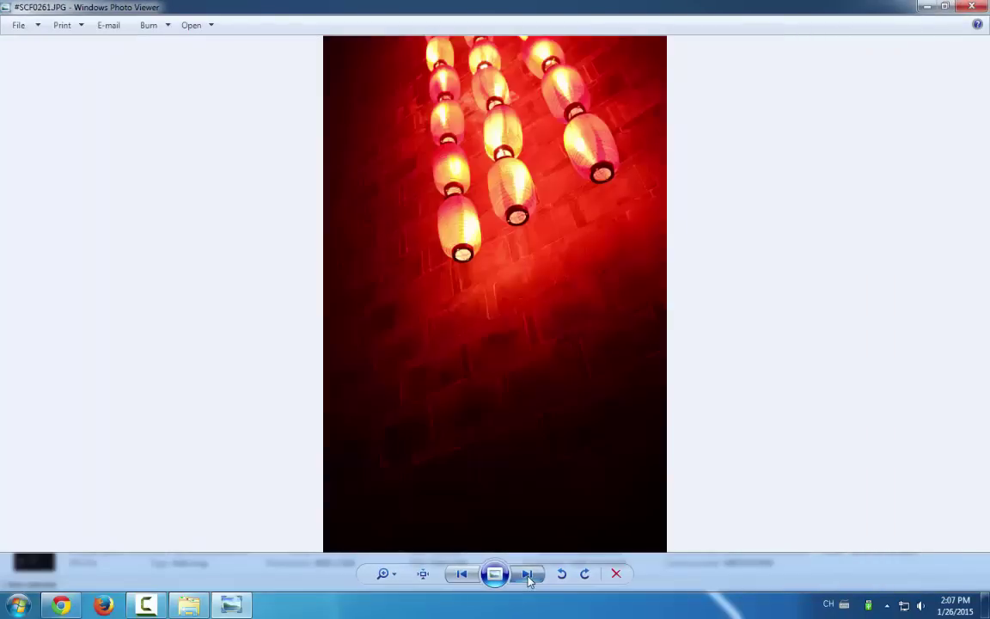
click(528, 574)
click(529, 580)
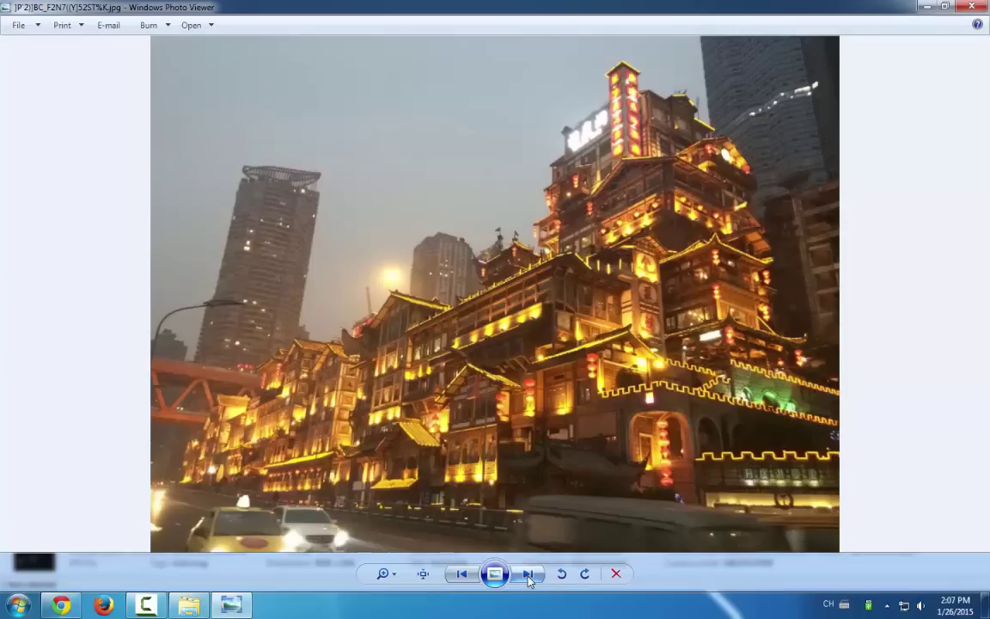
click(529, 579)
click(530, 574)
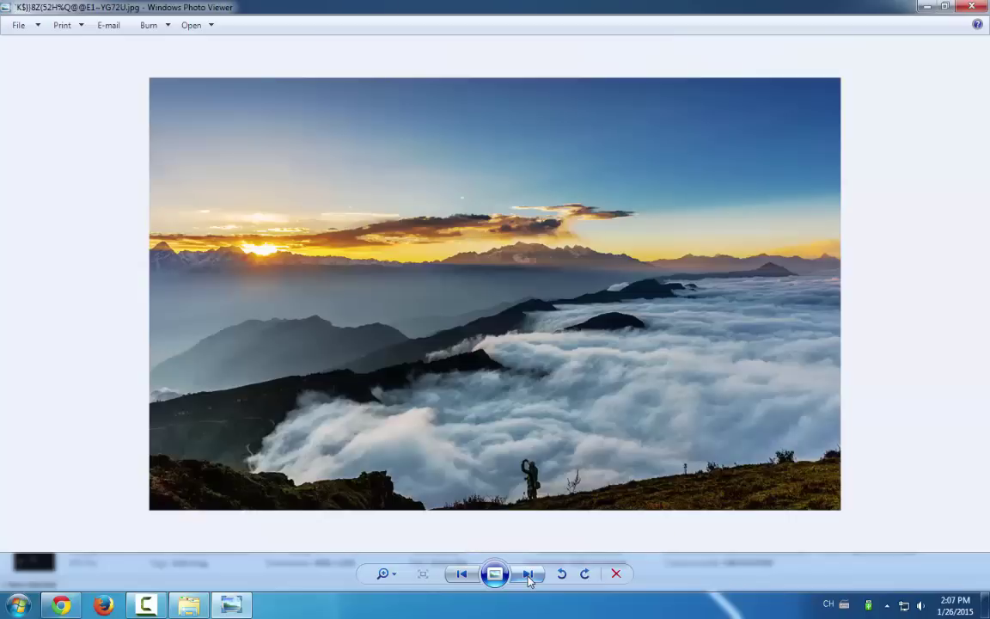
click(530, 574)
click(529, 576)
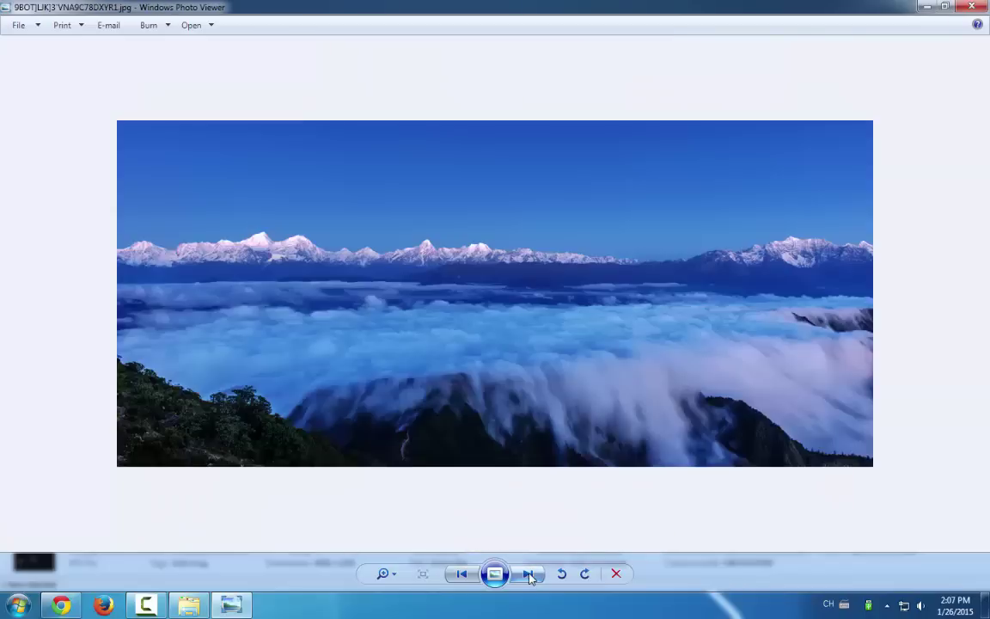
click(983, 7)
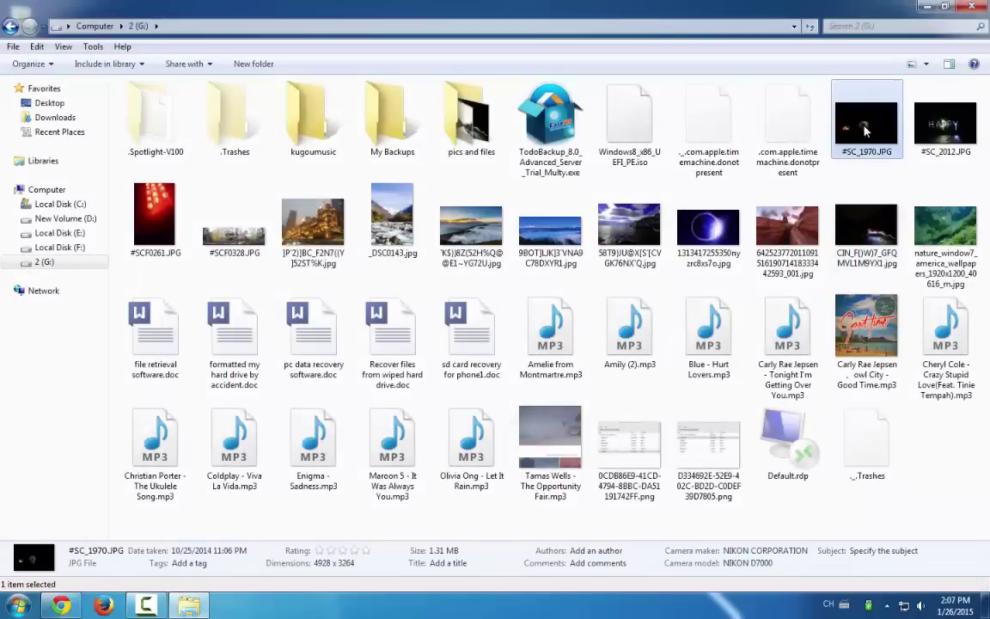
Select nine photos on drive G:, including #SC_2012.JPG, and delete them to the Recycle Bin.
ctrl+click(952, 126)
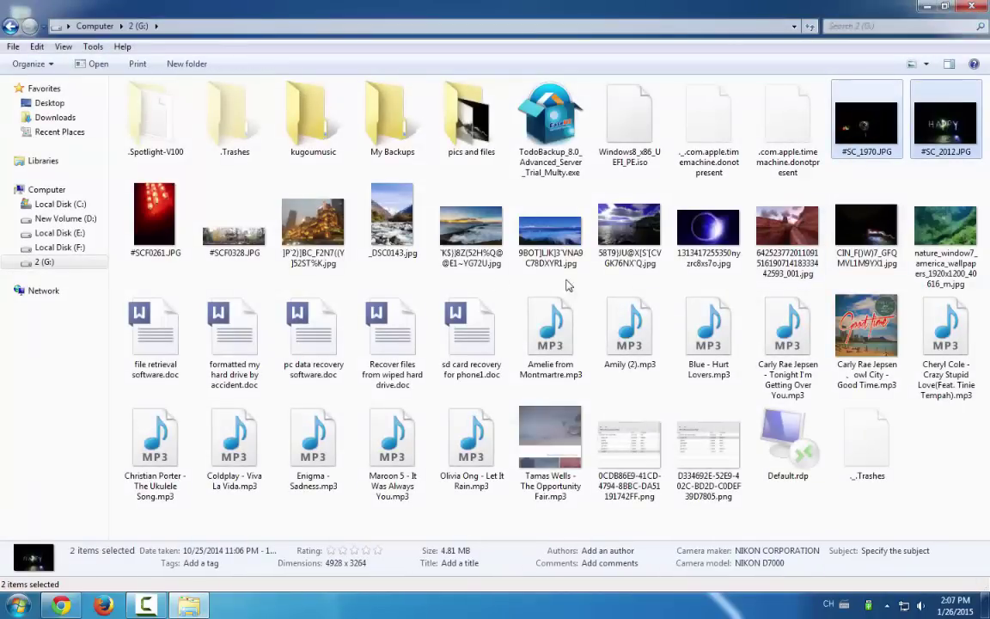
drag(445, 268, 945, 243)
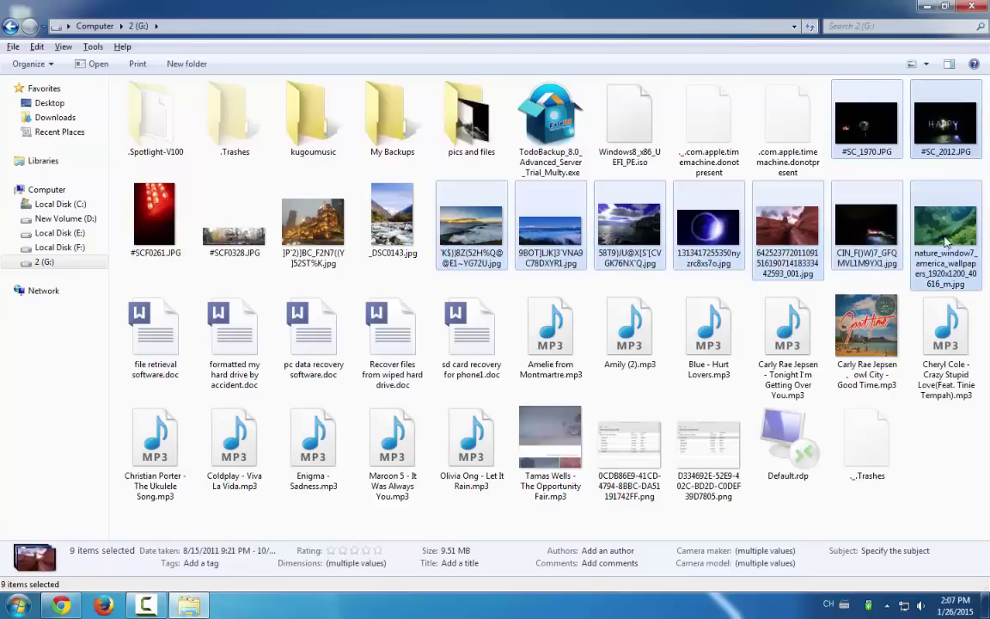
key(Delete)
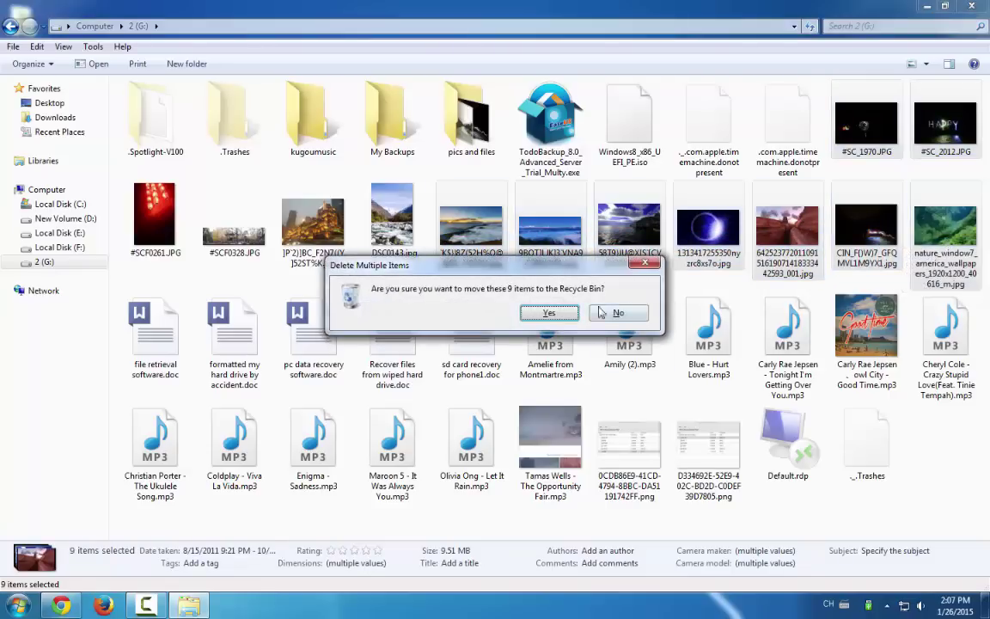
click(549, 312)
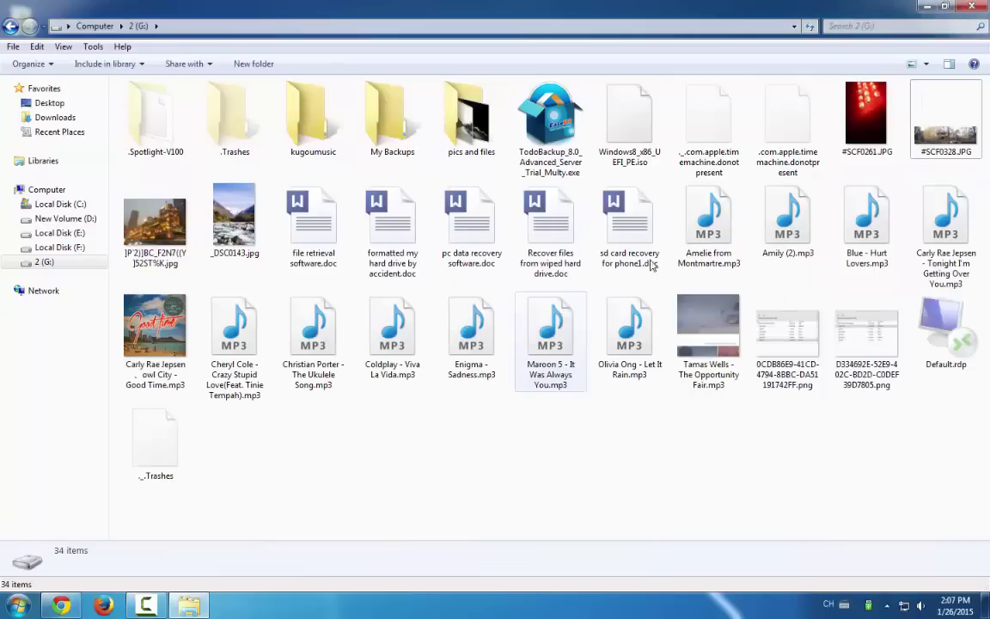
Permanently delete all nine photos from the Recycle Bin, leaving it empty.
click(973, 7)
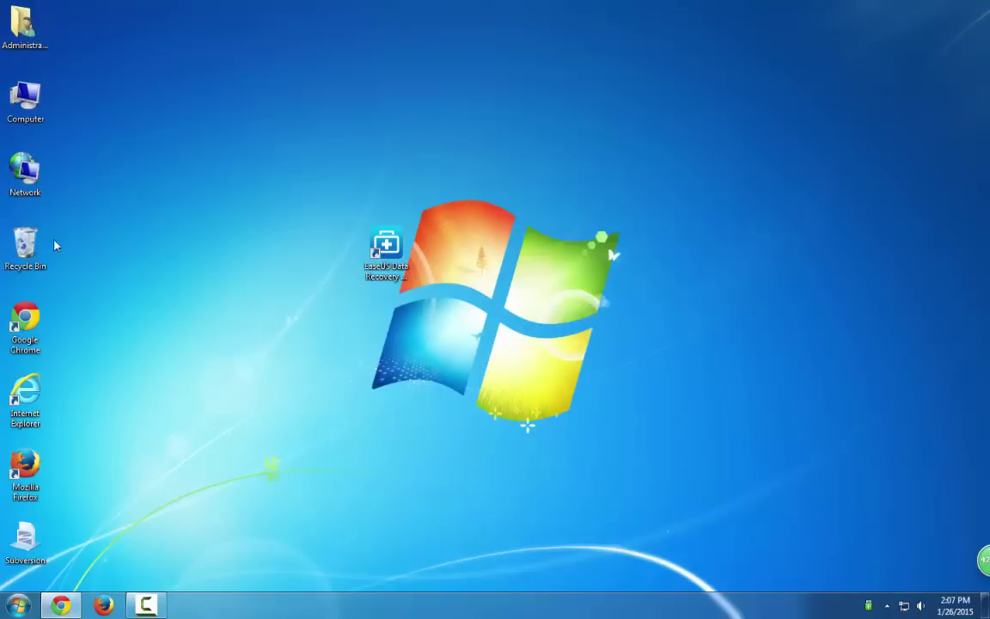
double_click(24, 245)
drag(200, 193, 965, 99)
key(Delete)
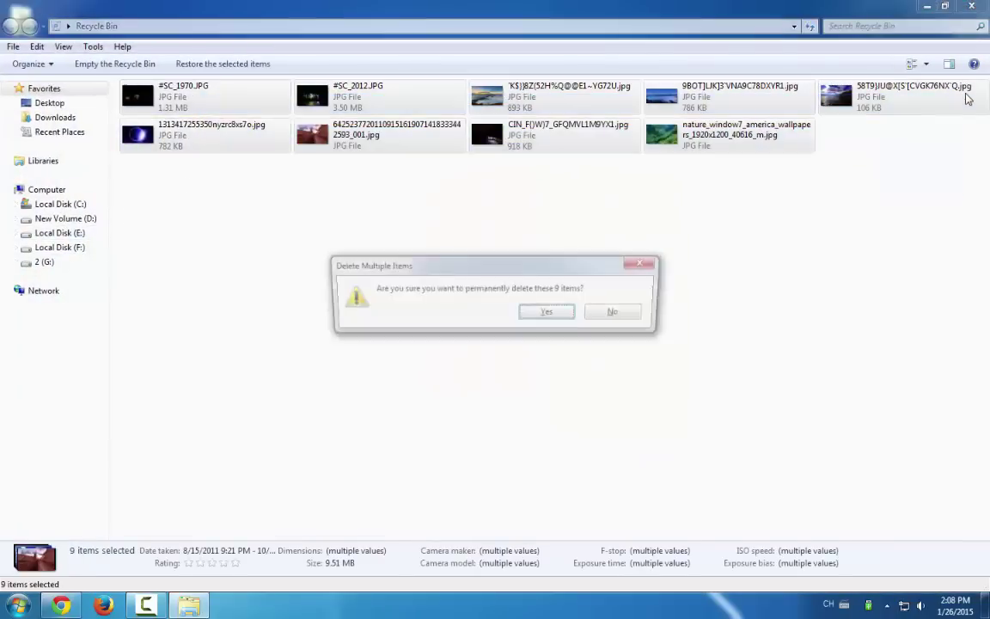
click(547, 312)
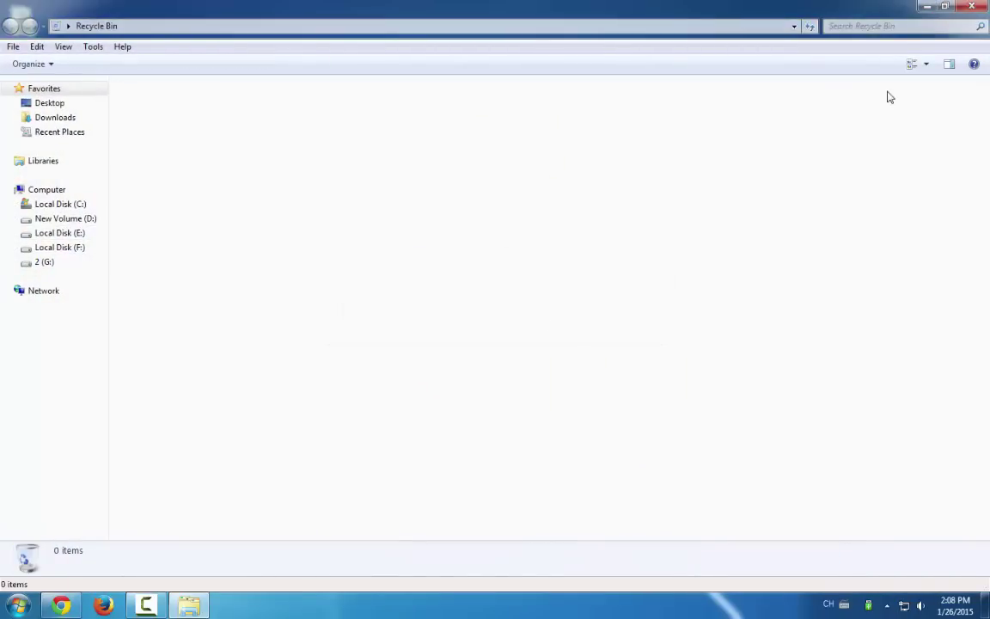
Close the Recycle Bin and launch EaseUS Data Recovery Wizard from its desktop shortcut.
key(alt+F4)
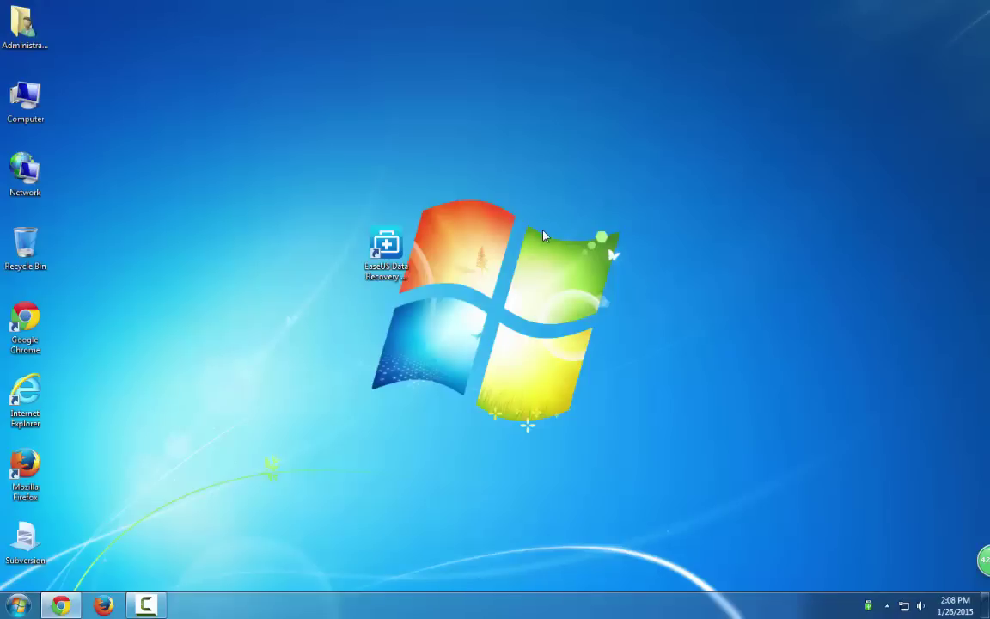
click(388, 251)
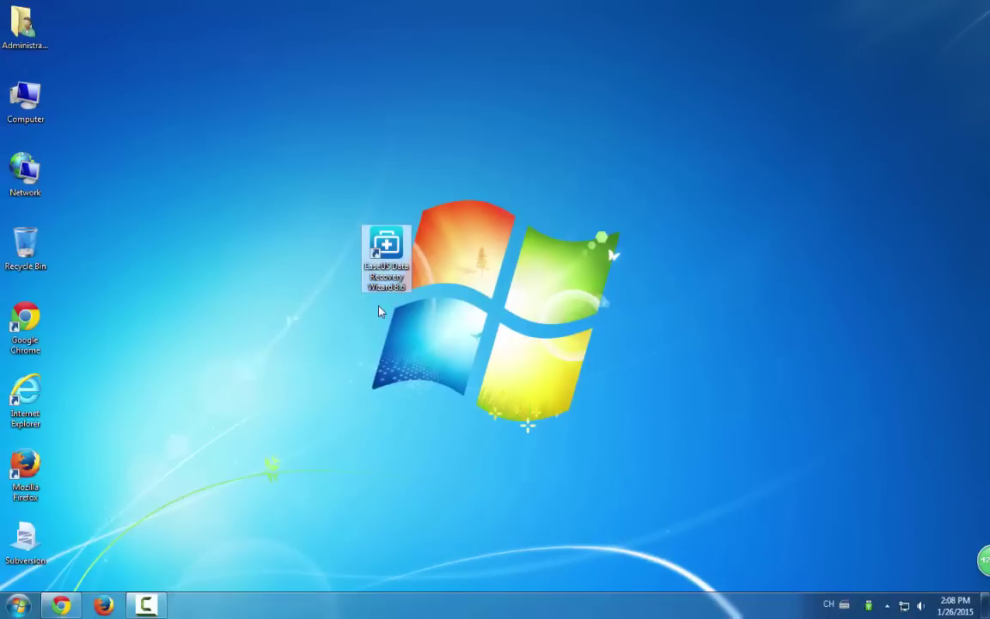
double_click(381, 287)
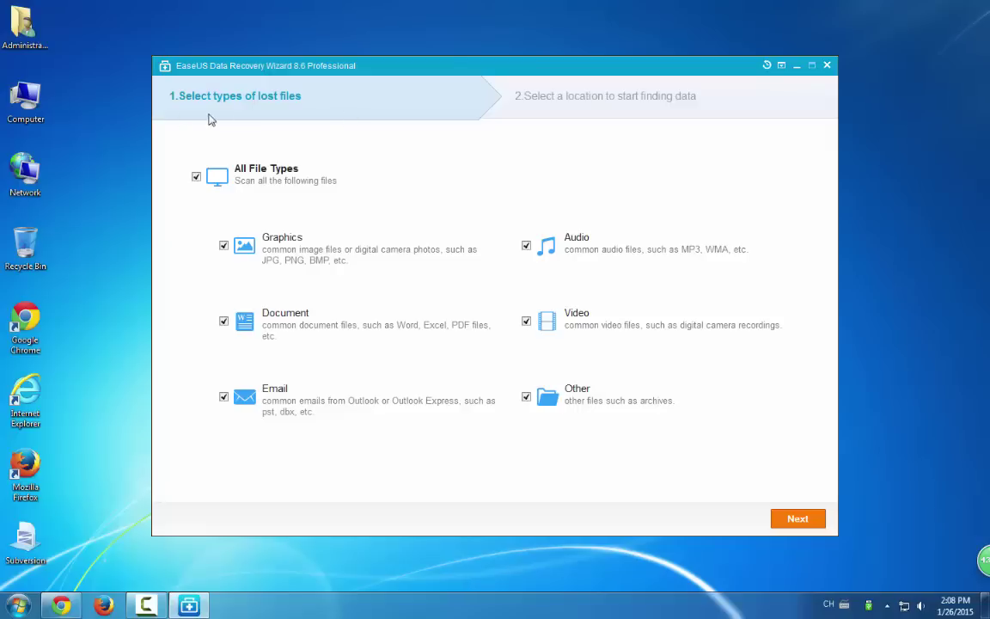
Check All File Types (Graphics, Document, Video, Audio) and continue to the location step.
click(197, 177)
click(223, 246)
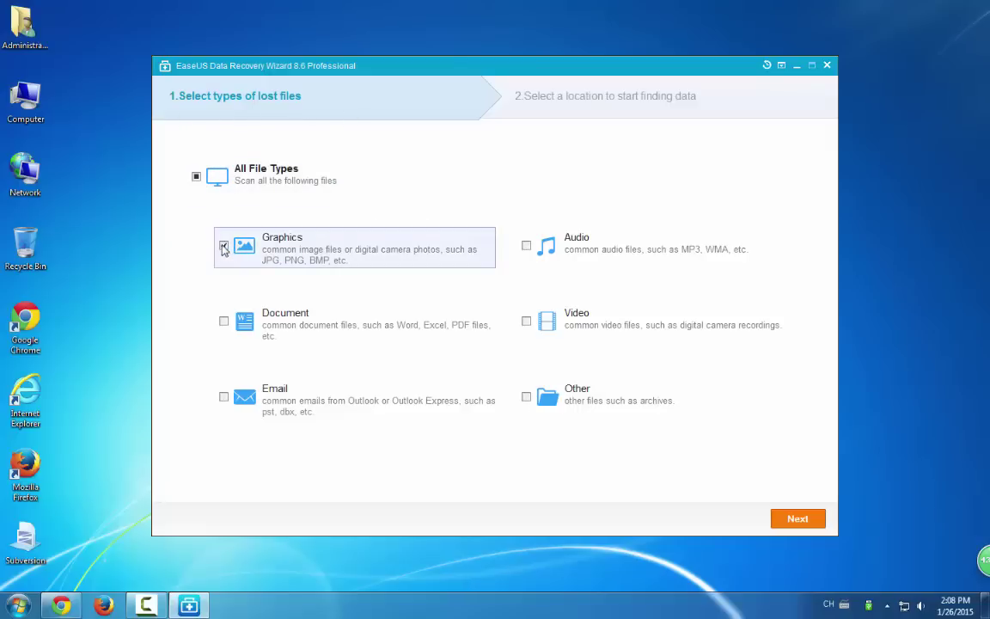
click(224, 323)
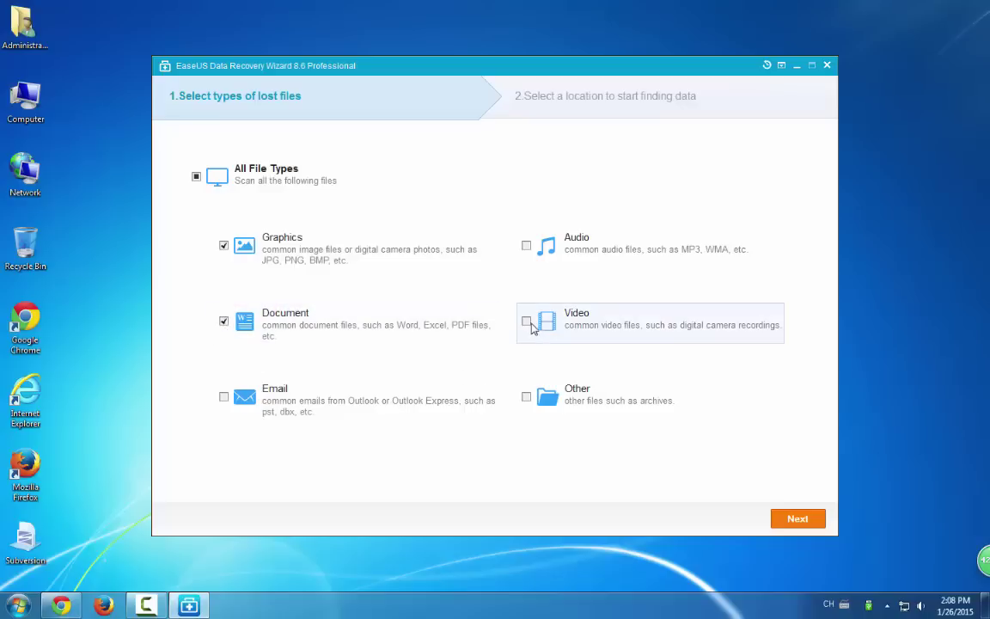
click(527, 323)
click(527, 246)
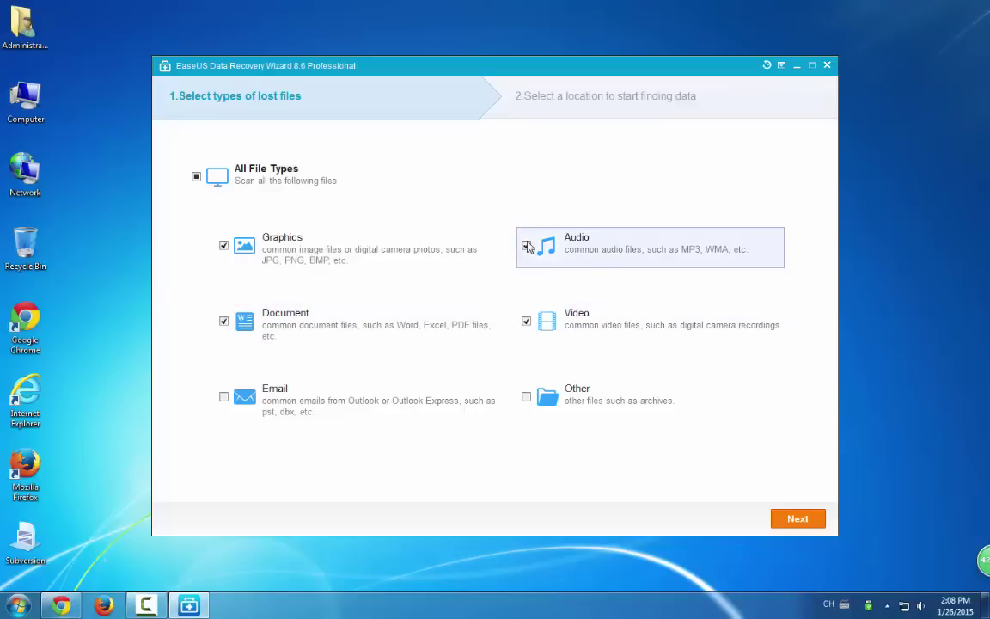
click(197, 177)
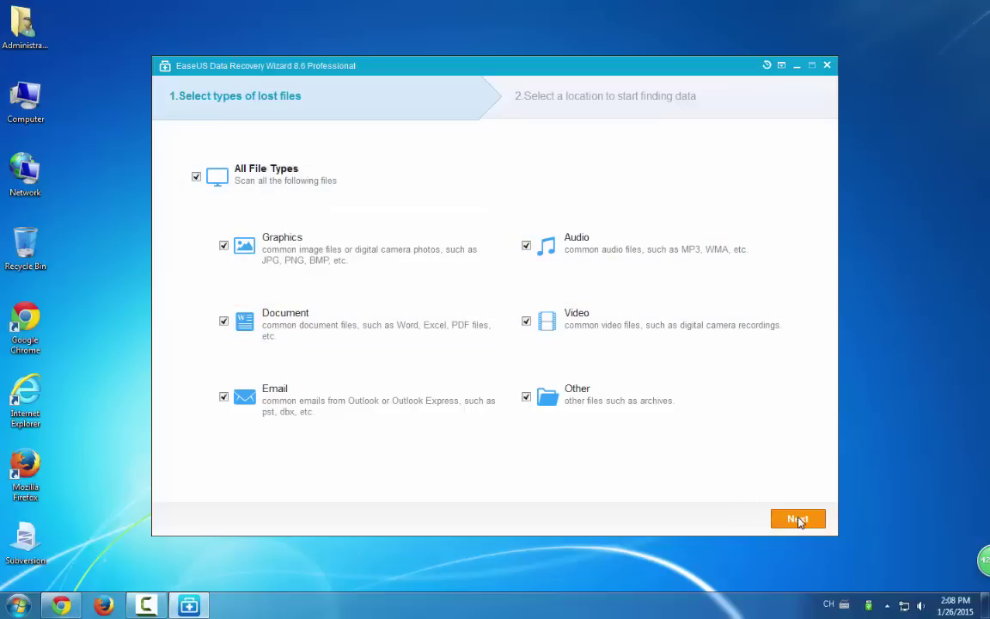
click(800, 526)
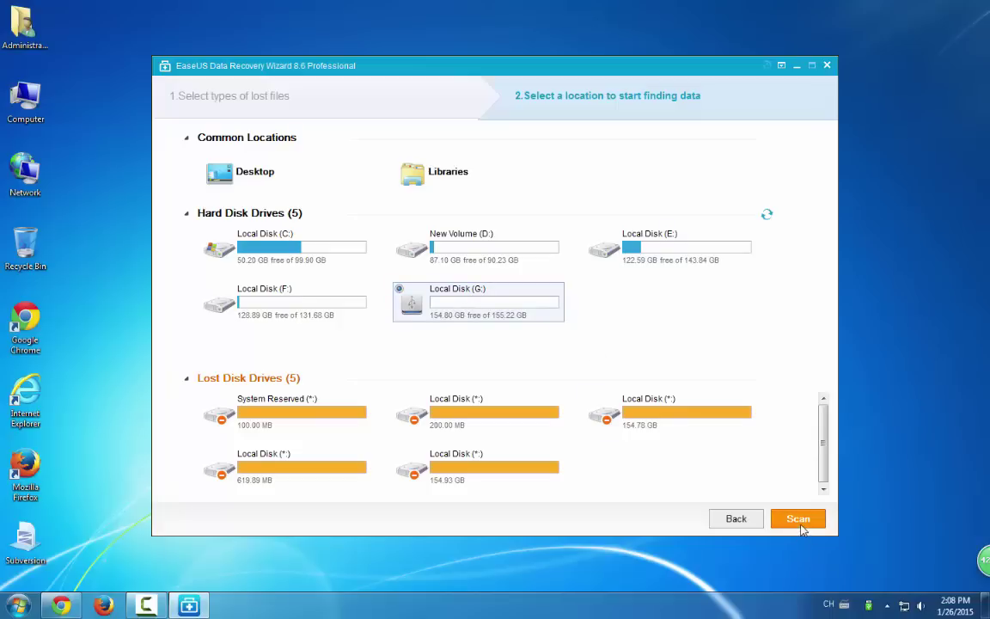
Scan Local Disk (G:), finding 121 files totalling 2990.66 MB.
click(798, 520)
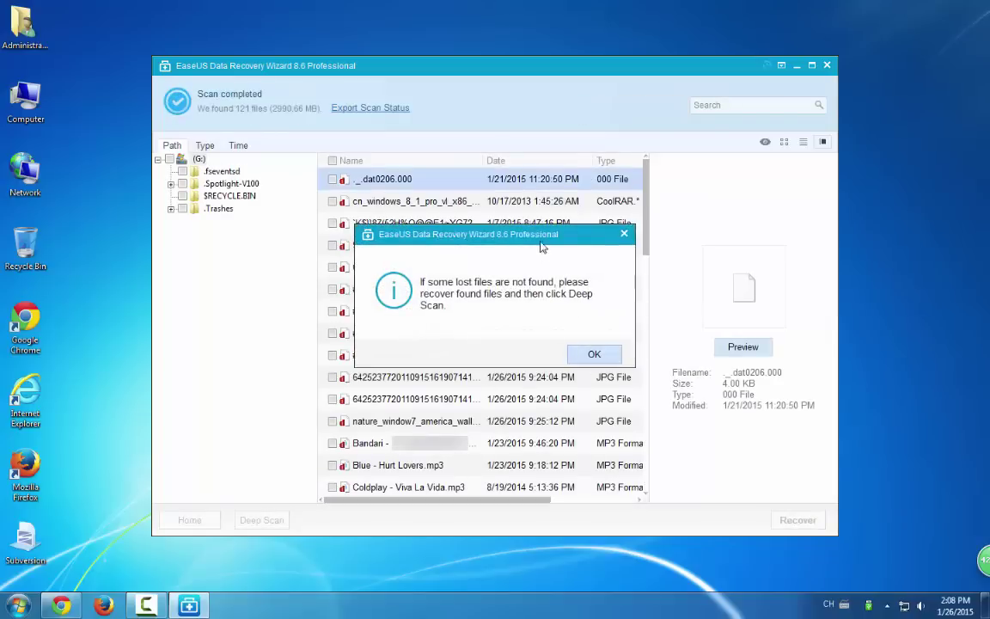
Preview and tick the sunrise, cloud-sea, blue planet, canyon and #SC_2012.JPG photos for recovery.
click(592, 354)
click(386, 248)
click(333, 245)
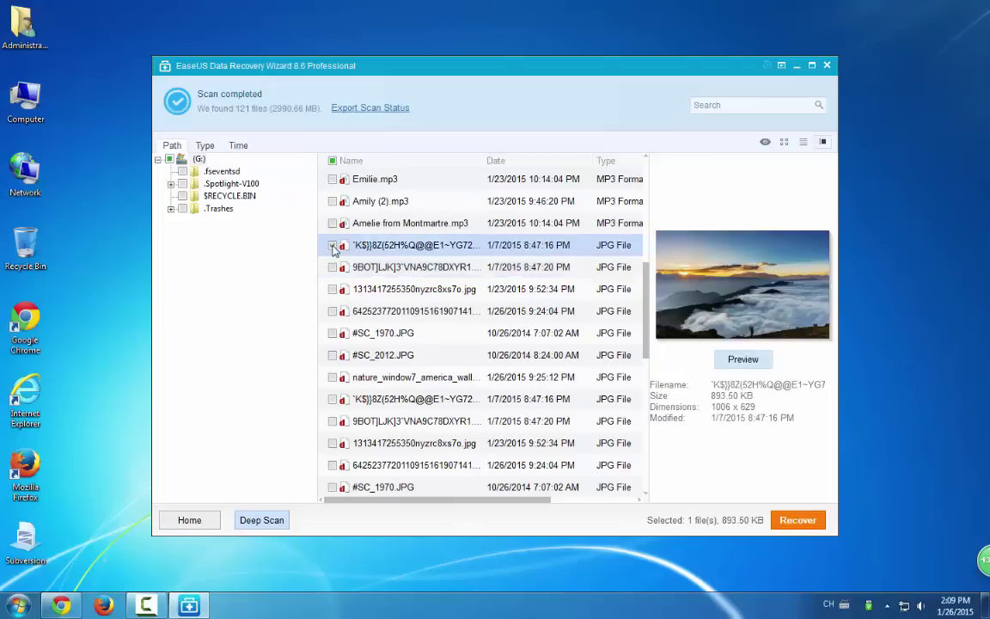
click(380, 268)
click(333, 267)
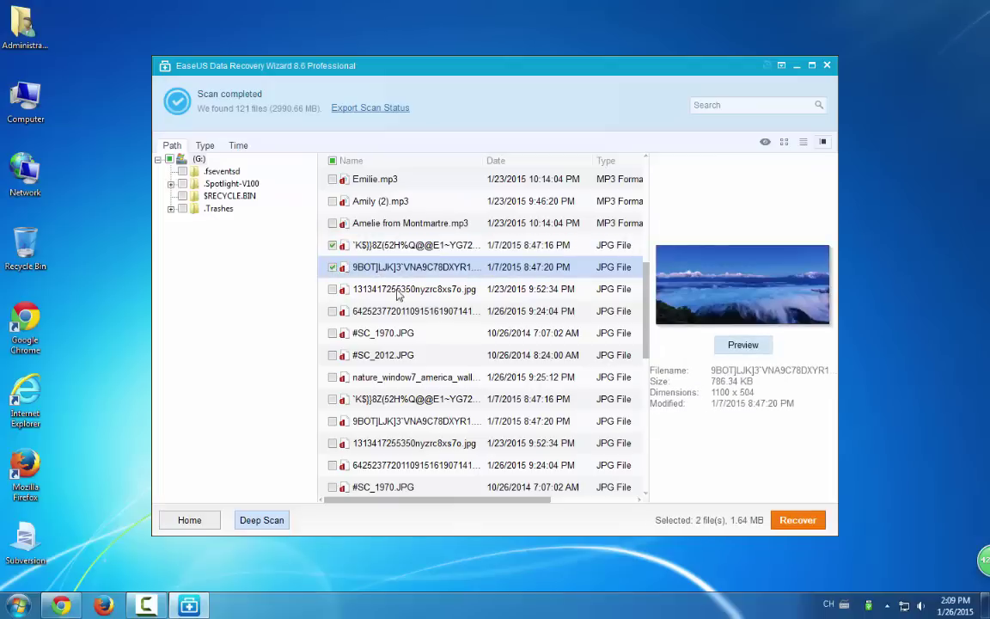
click(398, 290)
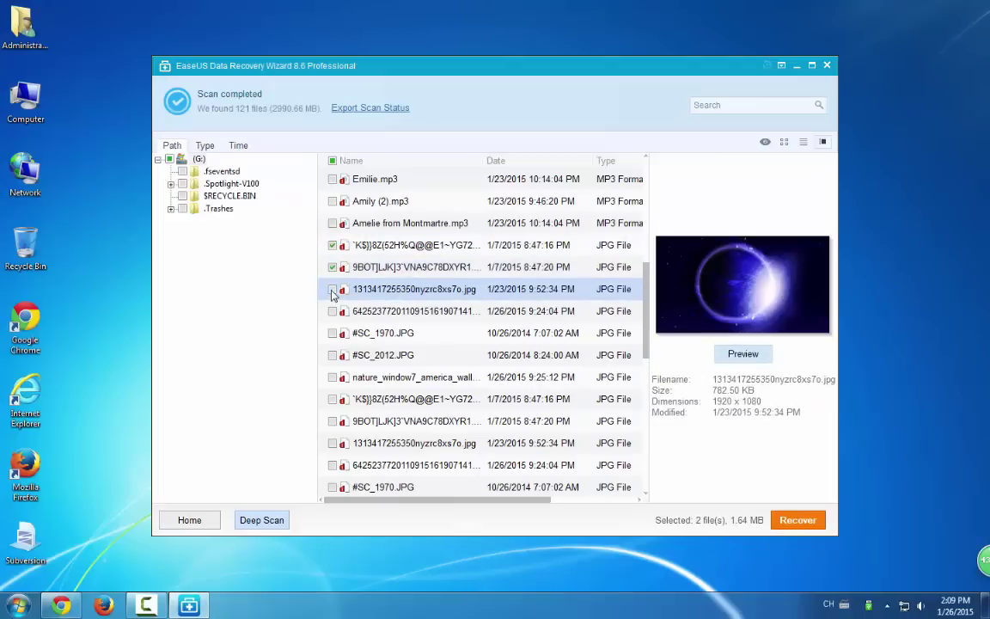
key(Down)
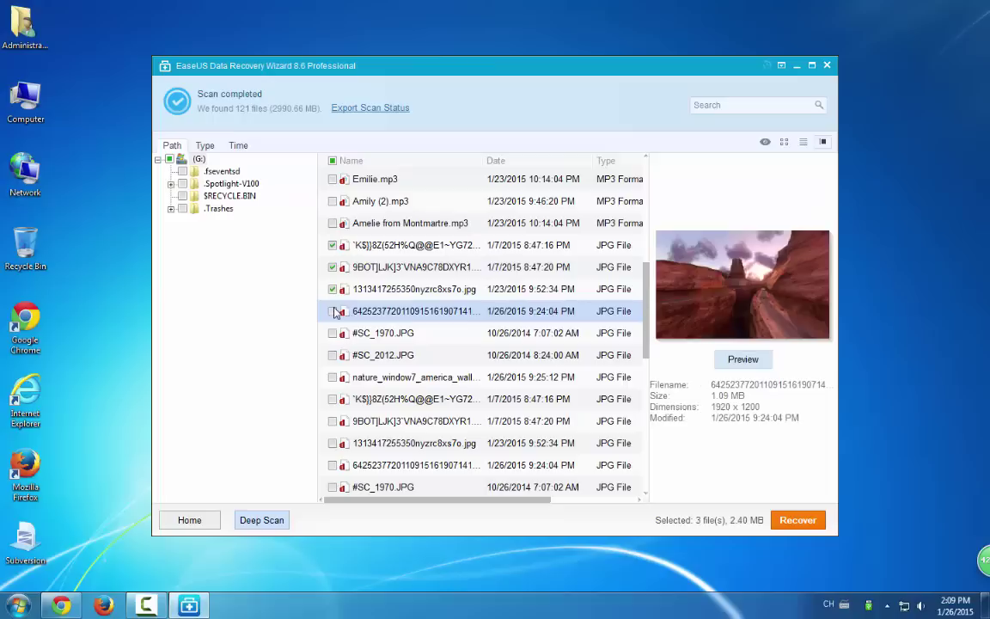
click(333, 311)
click(379, 333)
click(383, 355)
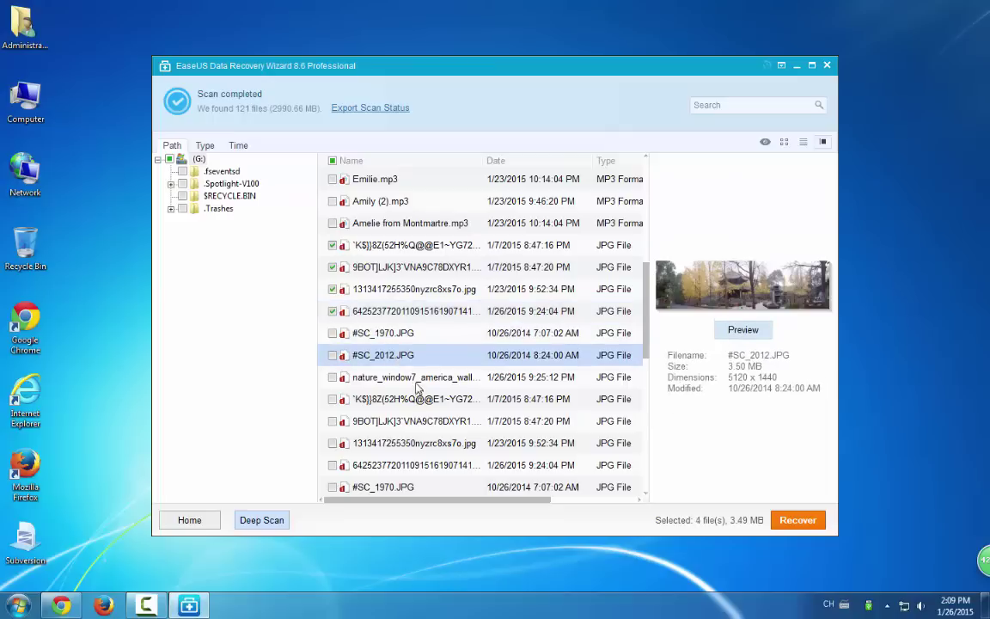
click(389, 380)
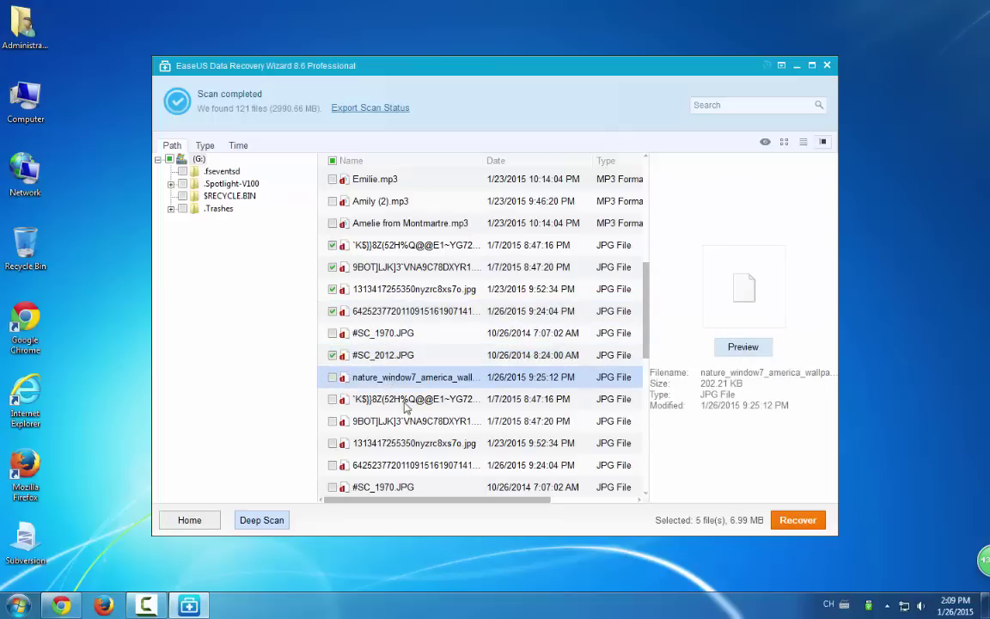
Preview the duplicate photos further down and tick one #SC_2012.JPG copy.
click(415, 402)
click(416, 422)
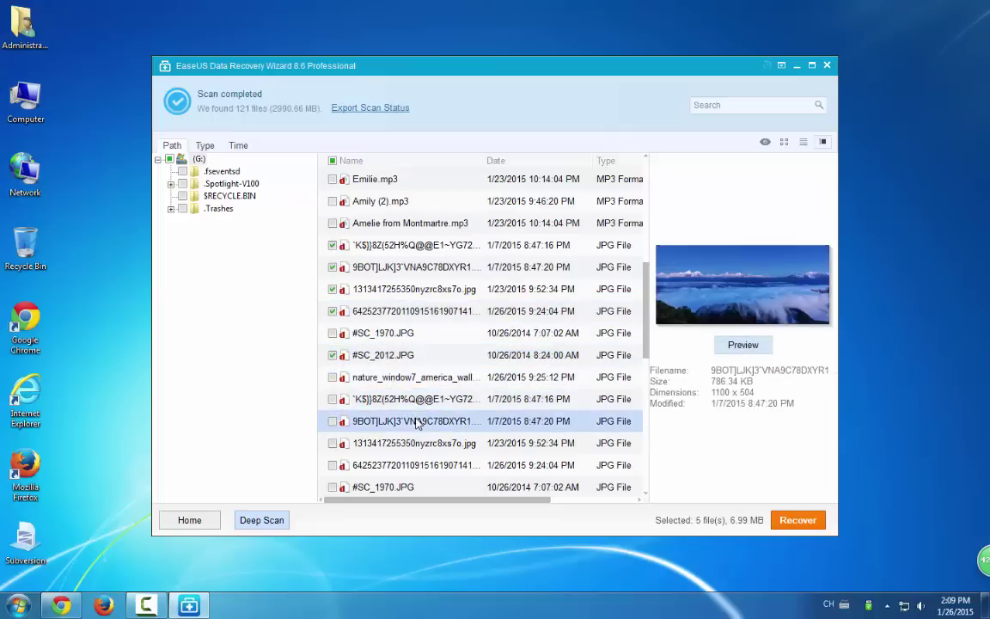
scroll(417, 423, down, 1)
click(383, 377)
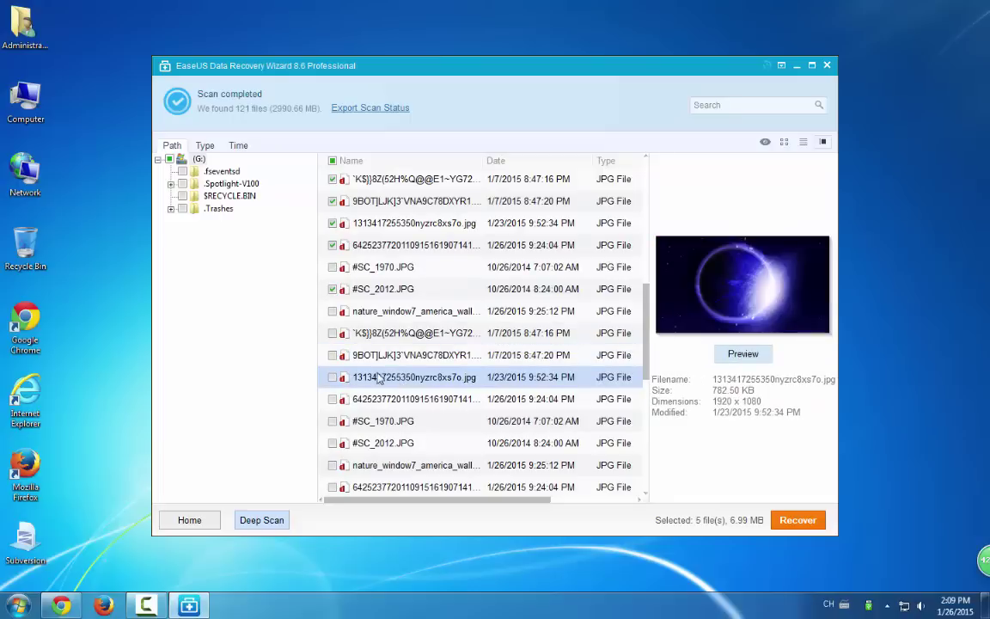
click(412, 399)
click(379, 423)
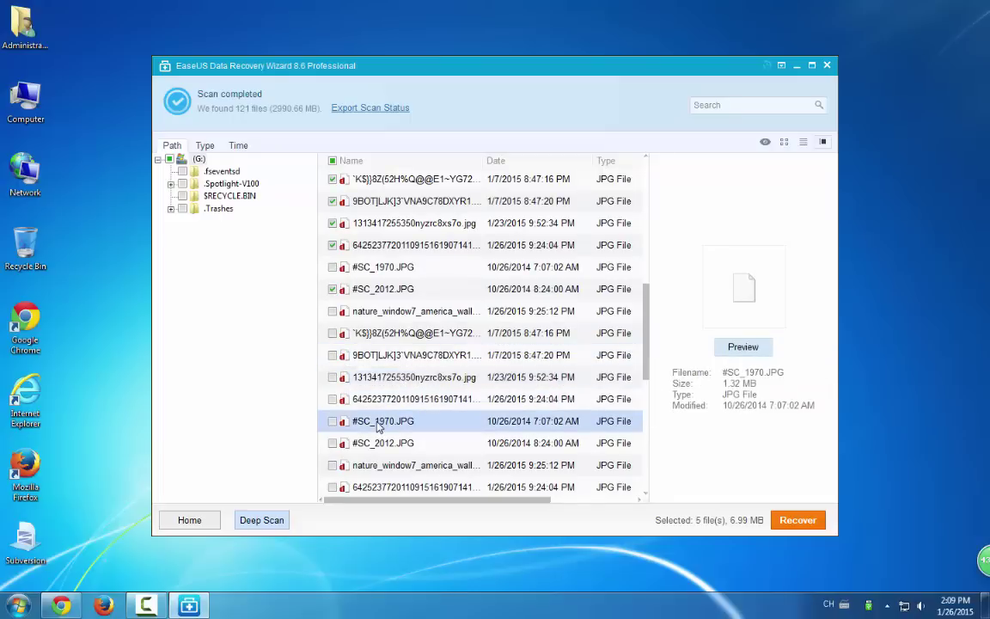
click(379, 442)
scroll(379, 443, down, 2)
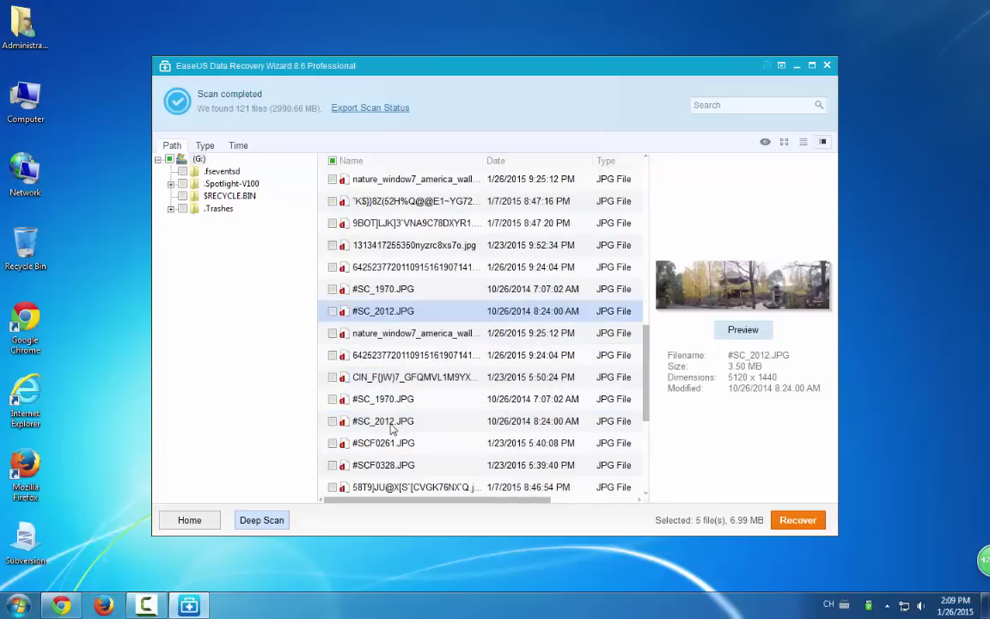
click(334, 312)
Inspect the night light-trail photo in a large preview and tick it for recovery.
click(398, 354)
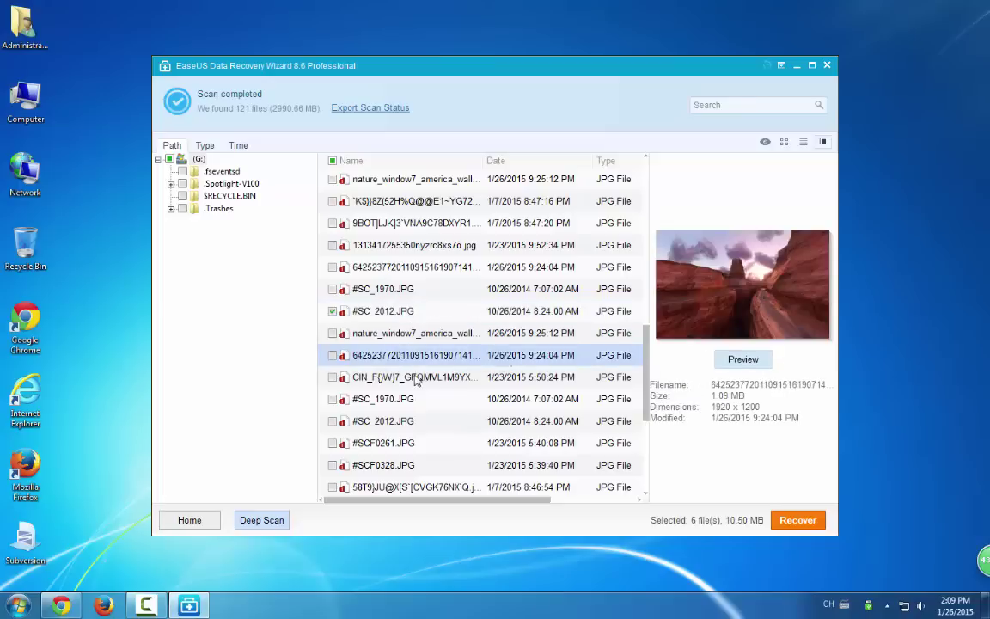
click(415, 379)
double_click(397, 384)
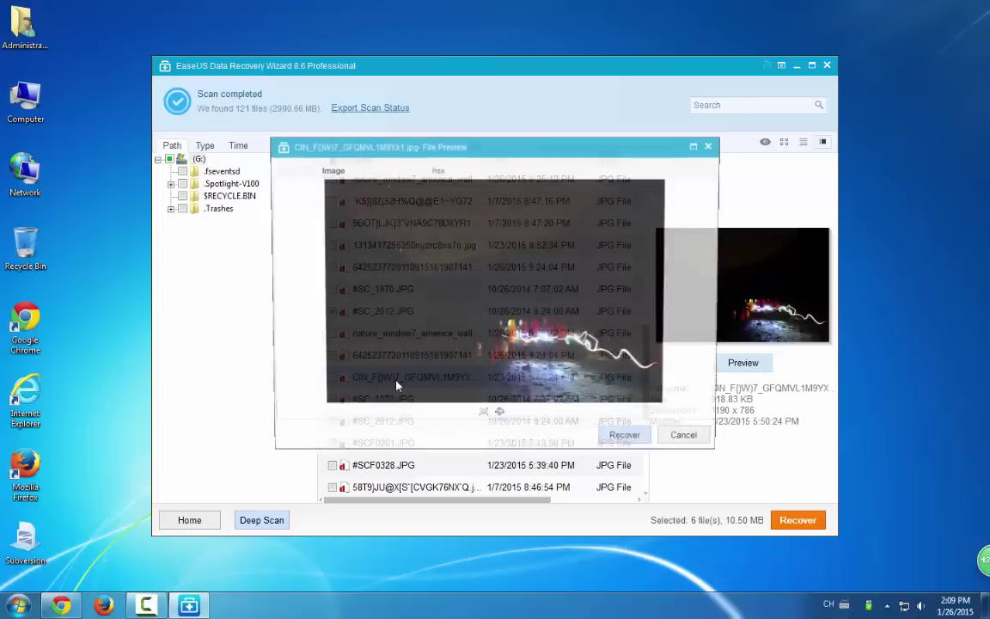
click(713, 146)
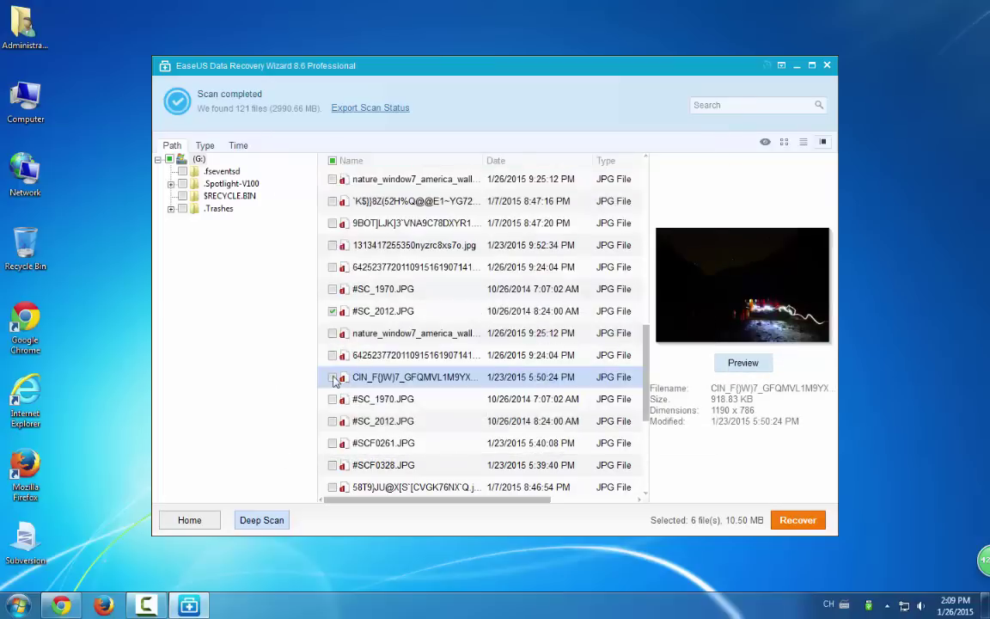
click(333, 377)
View large previews of #SC_1970.JPG and the HAPPY photo, then tick #SCF0261.JPG.
click(379, 401)
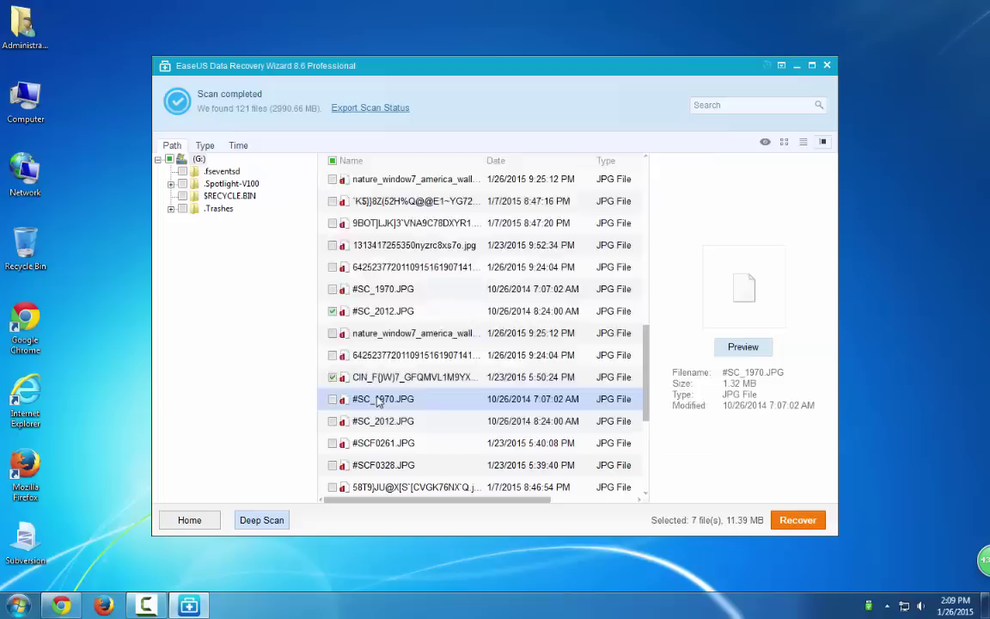
double_click(379, 401)
click(715, 145)
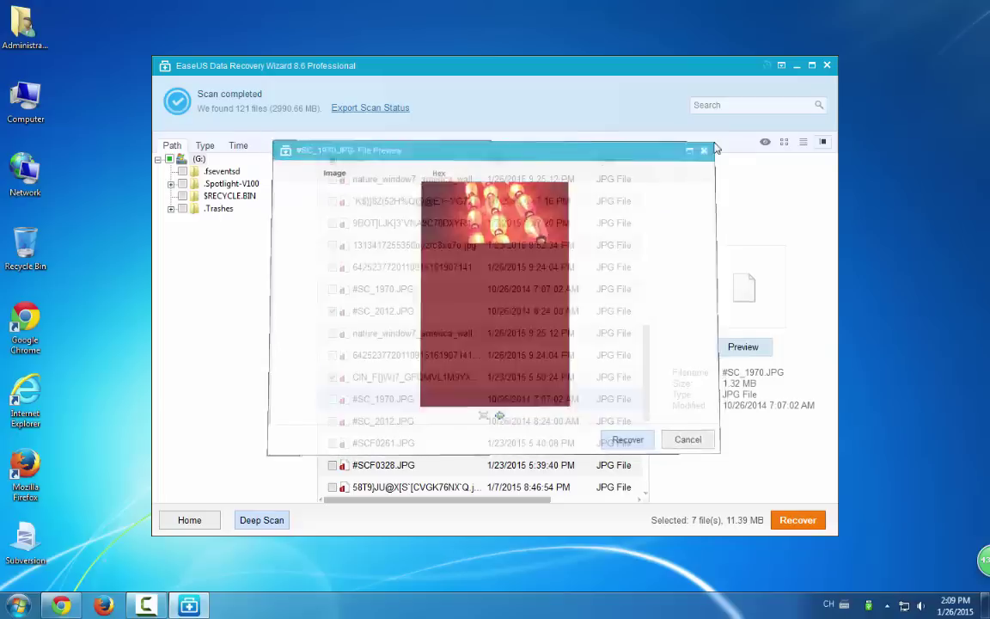
click(395, 423)
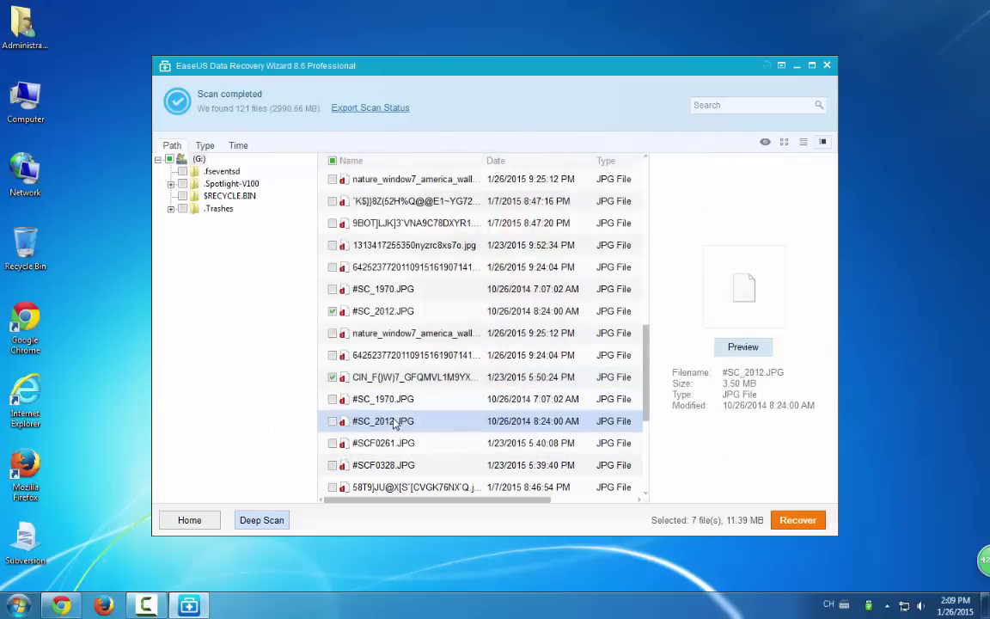
click(395, 445)
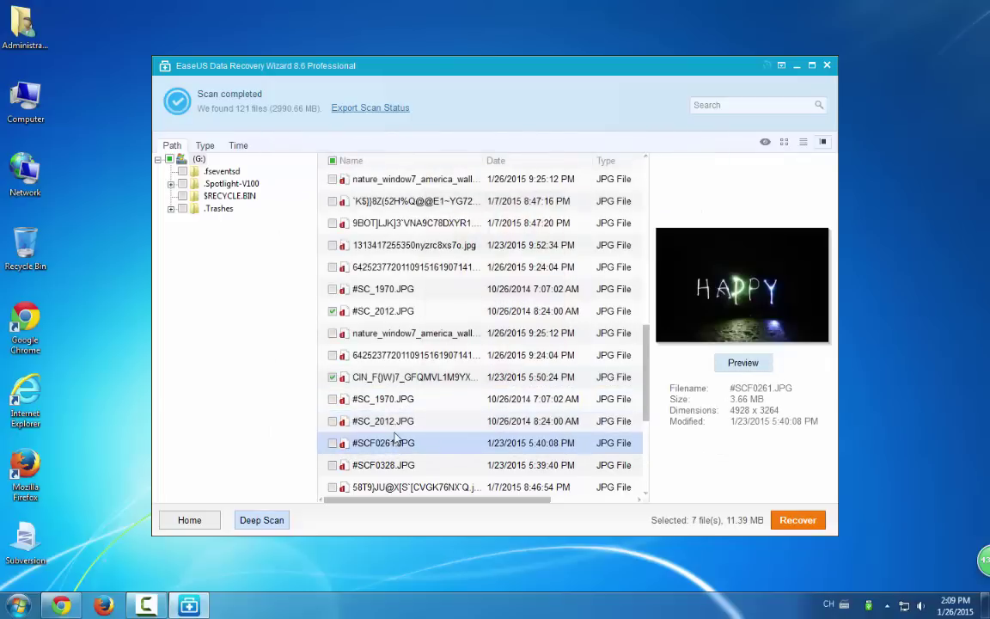
click(743, 362)
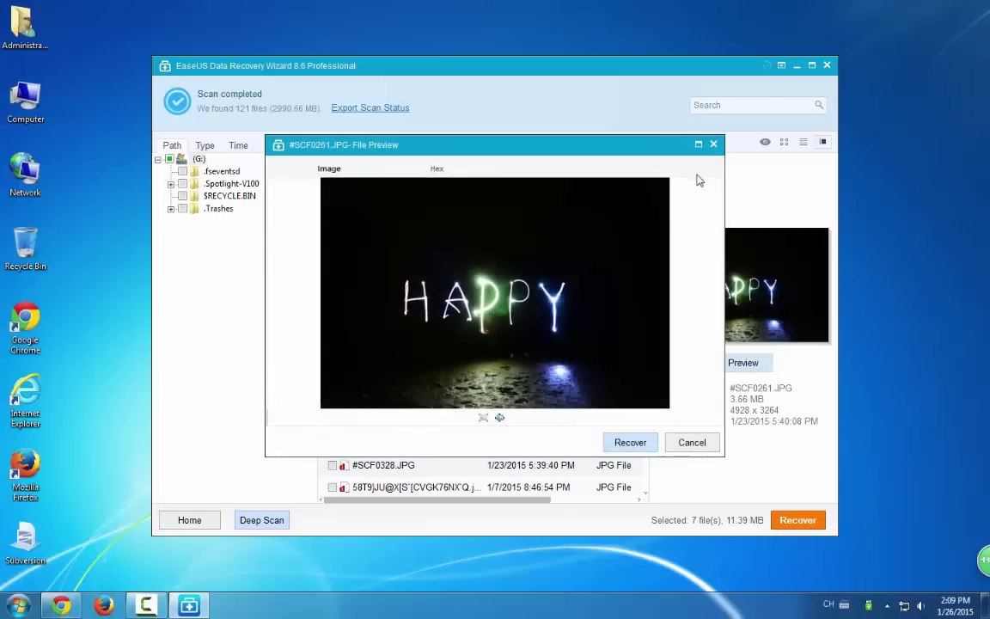
click(715, 145)
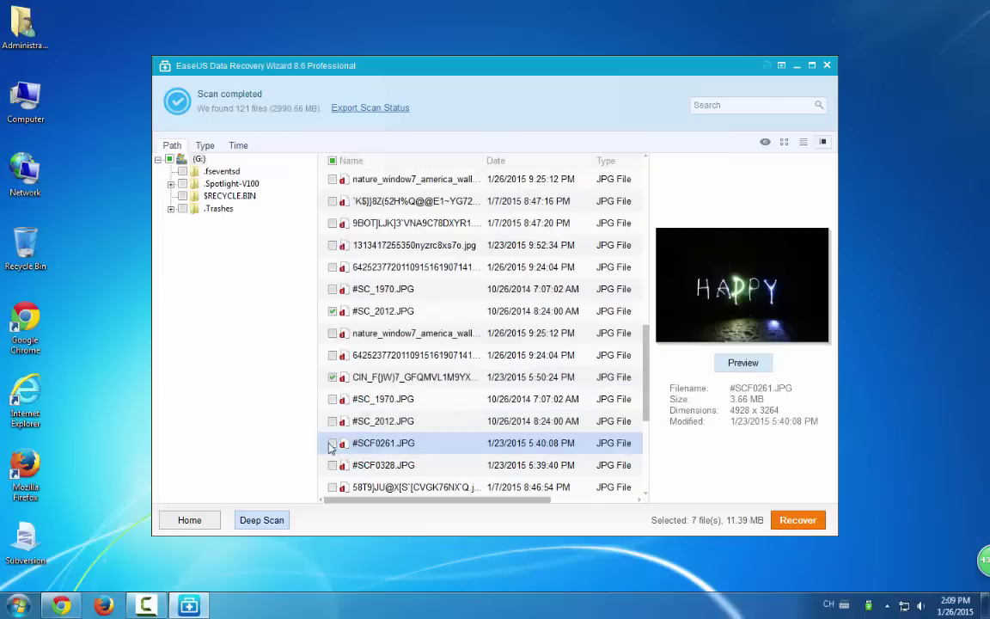
click(332, 444)
Tick the seaside town photo and a later #SC_1970.JPG copy, completing ten photos (16.48 MB).
click(355, 467)
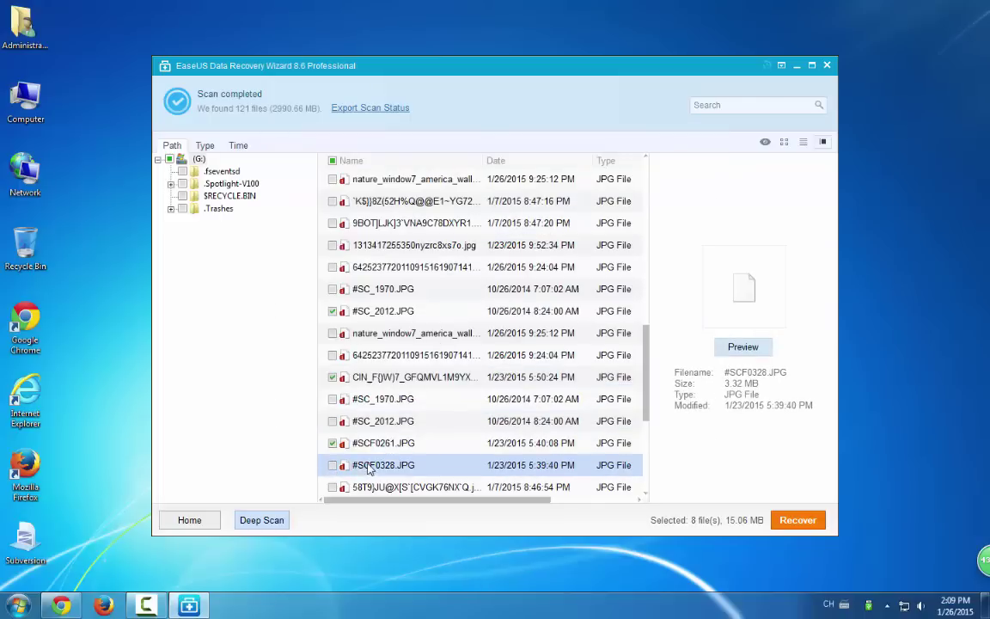
click(379, 487)
scroll(386, 473, down, 3)
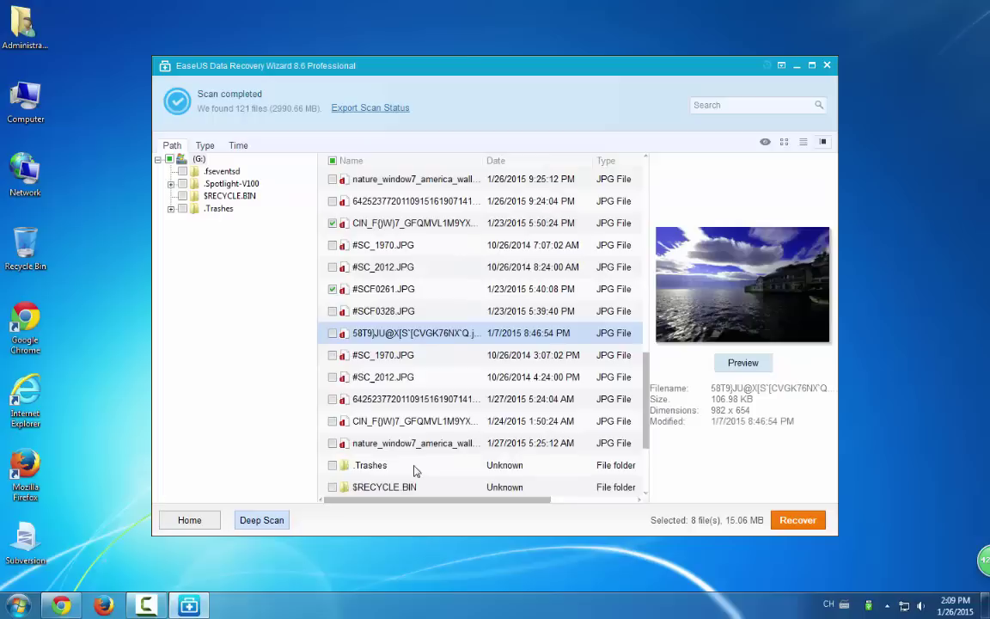
click(375, 359)
click(335, 357)
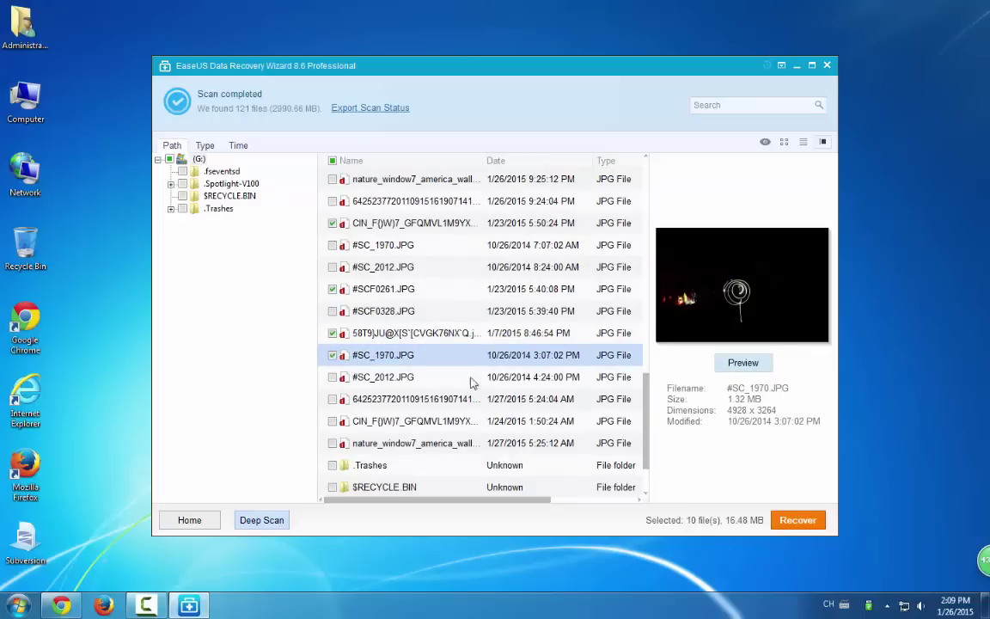
Save the ten checked photos to the Desktop as 'Recovered data 01-26-2015 at 14_09_57'.
click(798, 520)
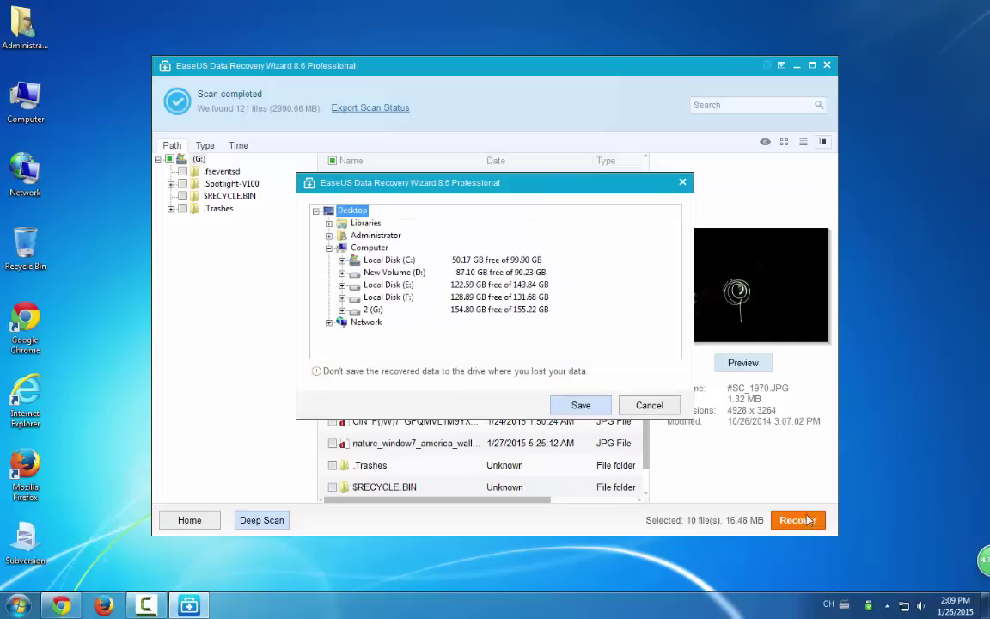
click(383, 259)
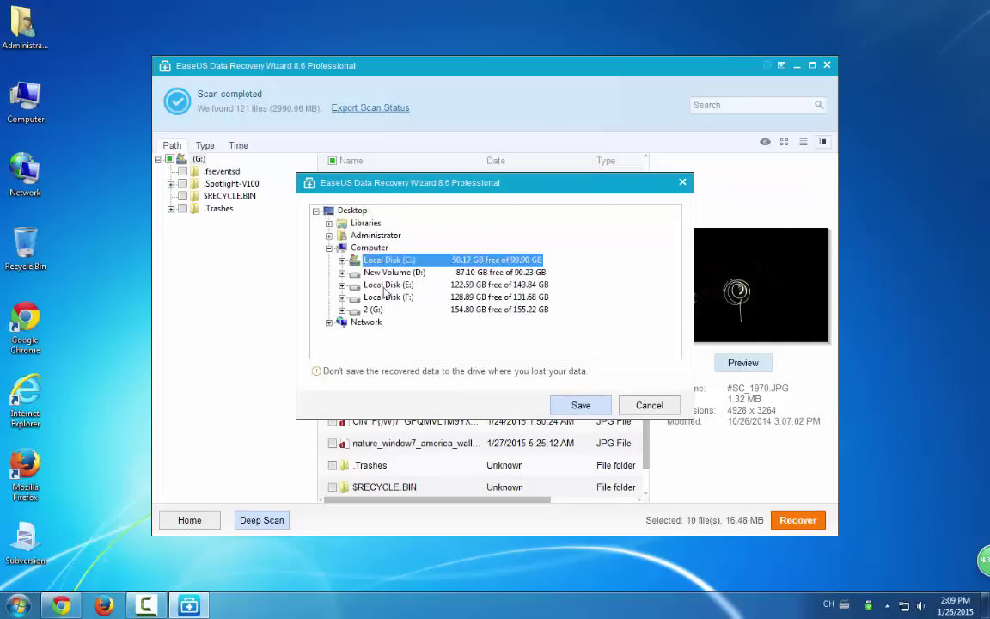
click(389, 285)
click(379, 309)
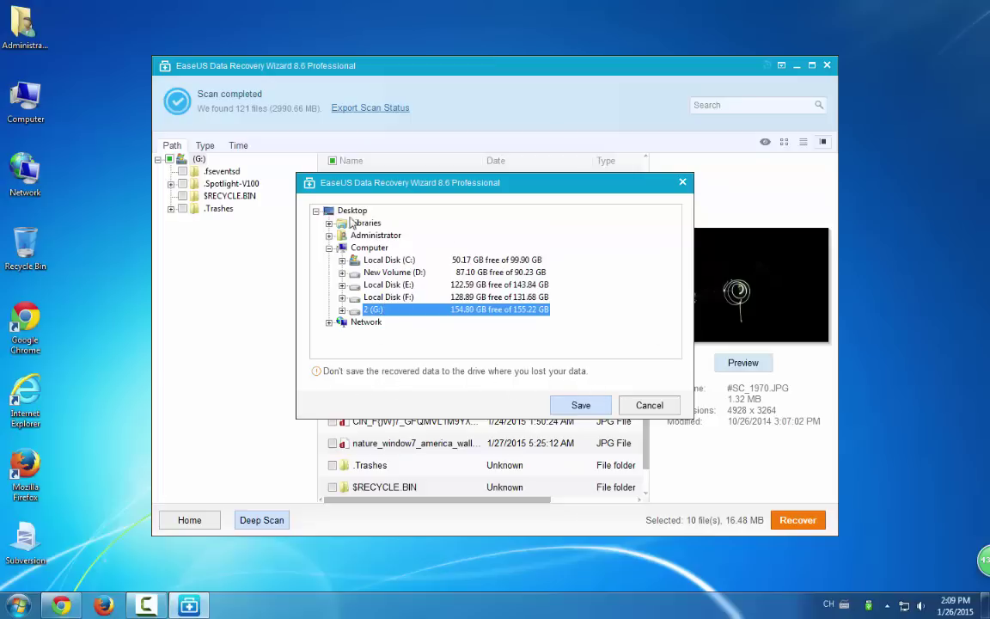
click(348, 211)
click(582, 405)
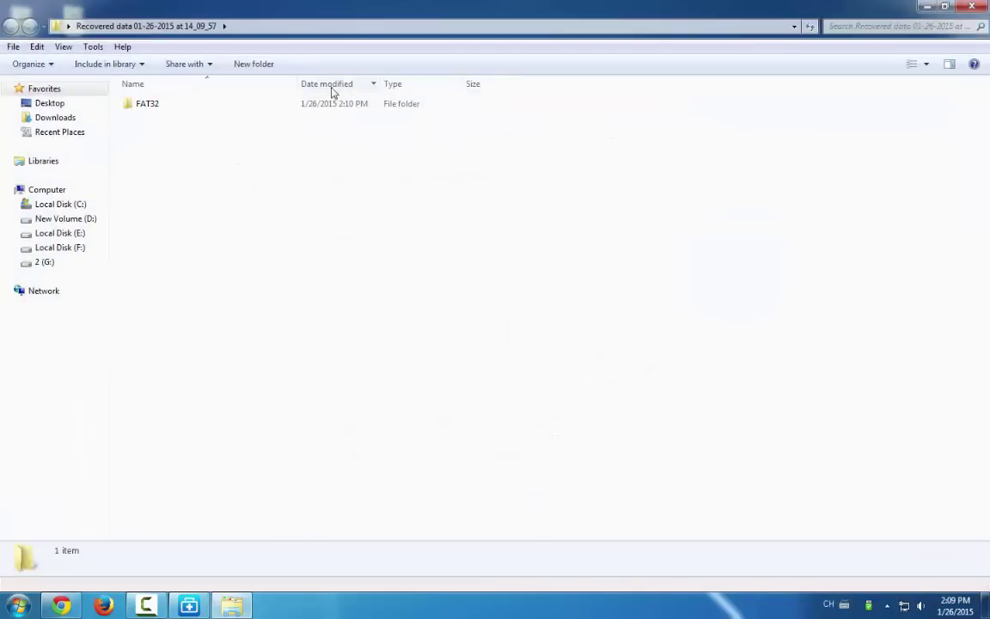
Open the recovered #SC_1970.JPG from the FAT32 folder in Windows Photo Viewer.
double_click(313, 107)
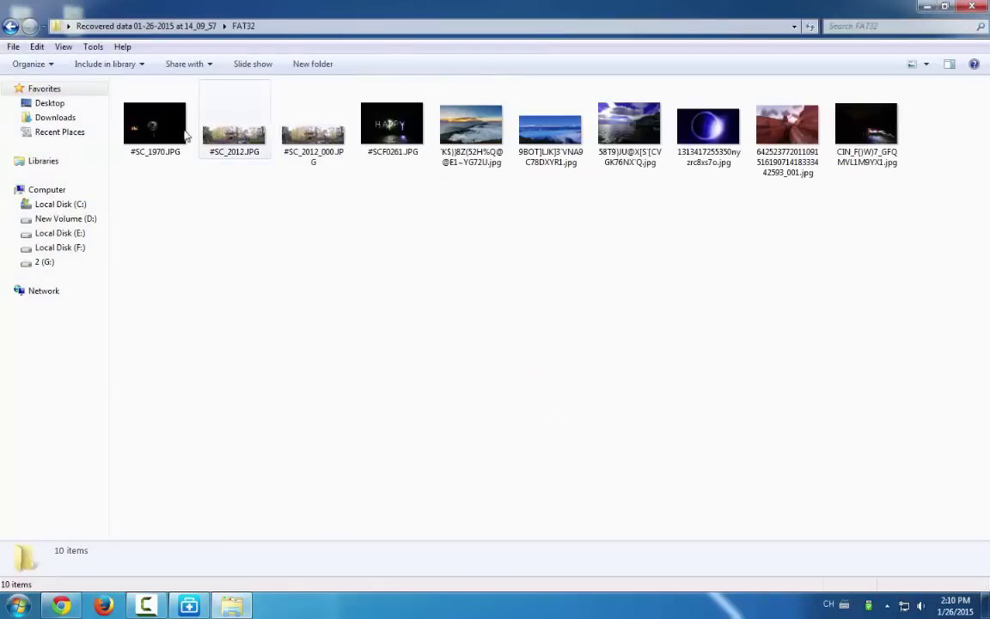
double_click(159, 142)
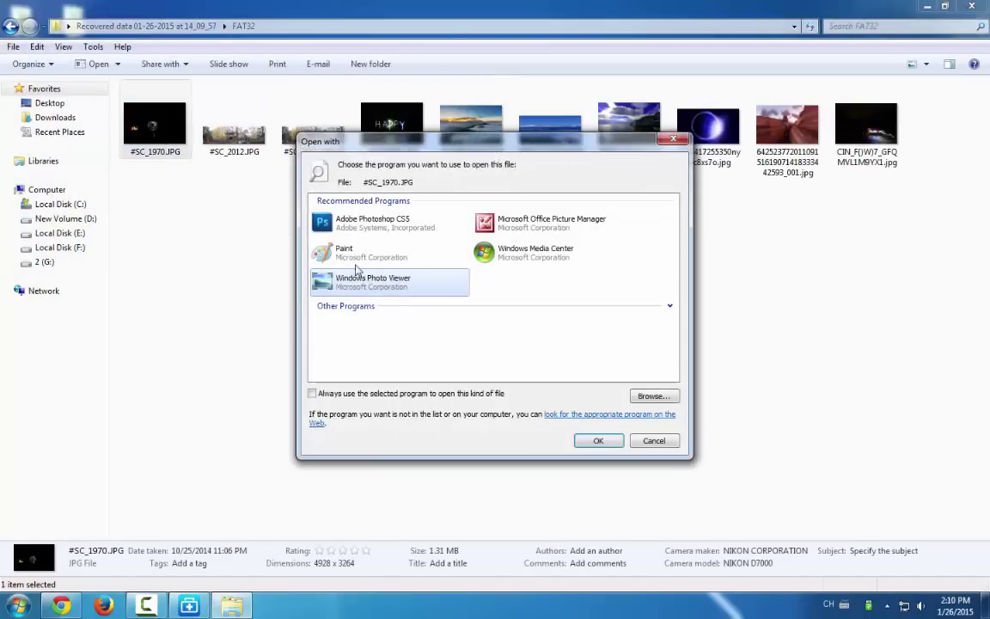
click(597, 441)
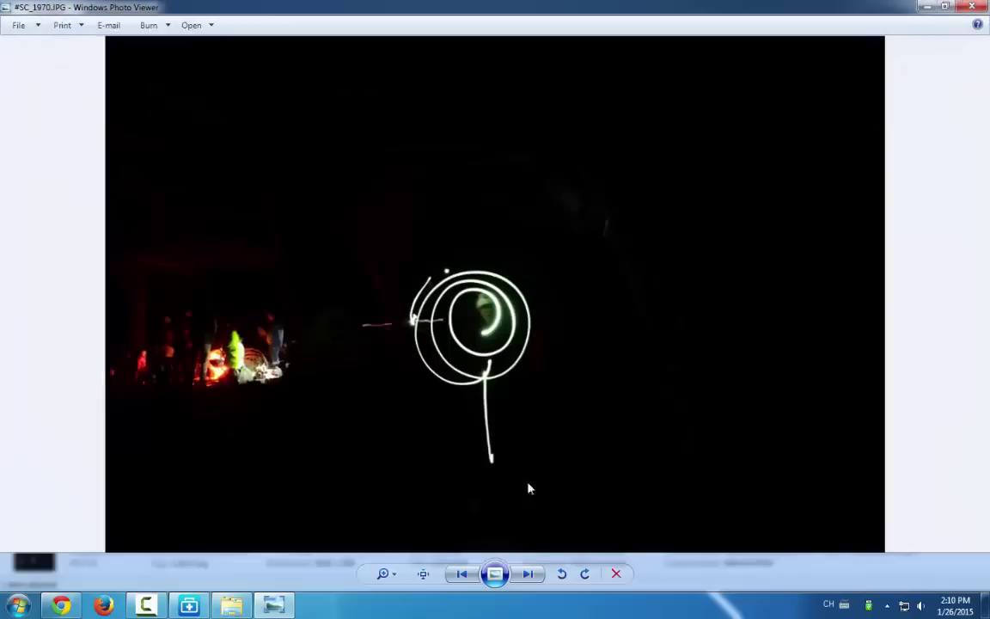
Page through all the recovered photos to confirm each displays intact.
click(529, 574)
click(536, 574)
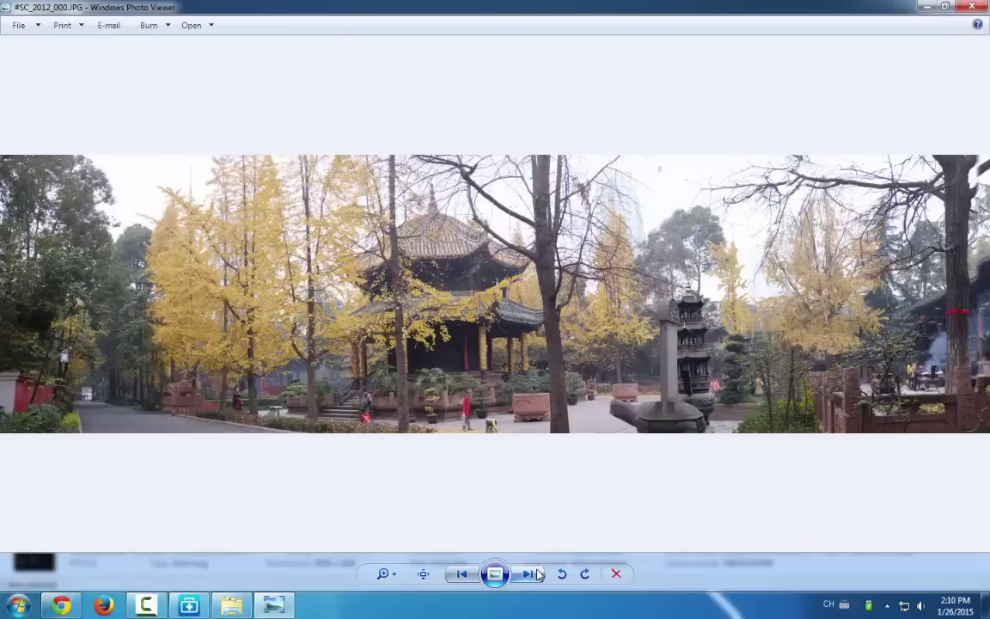
click(537, 574)
click(537, 574)
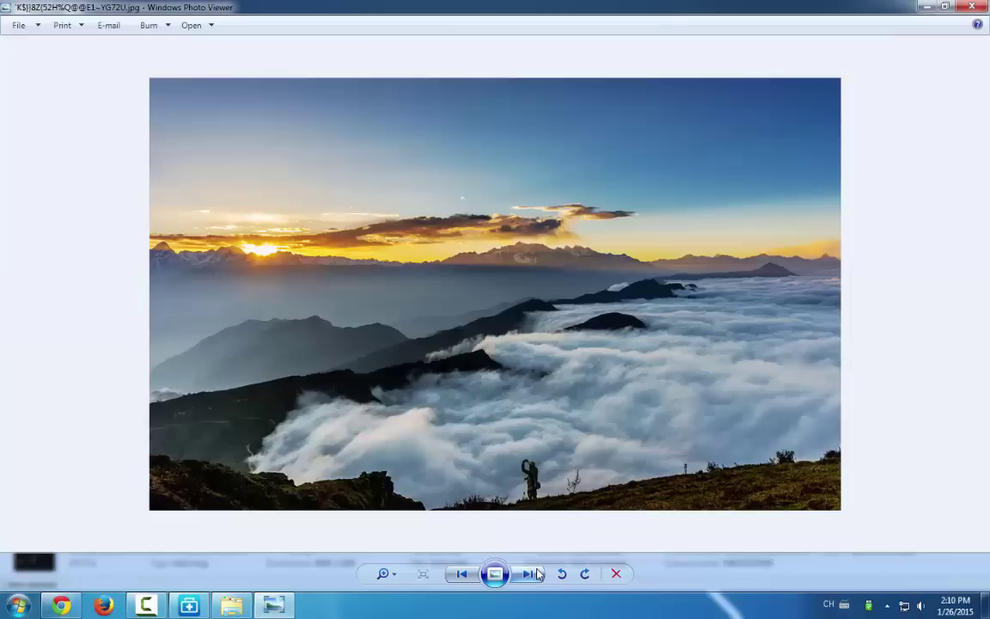
click(537, 574)
click(537, 574)
click(536, 575)
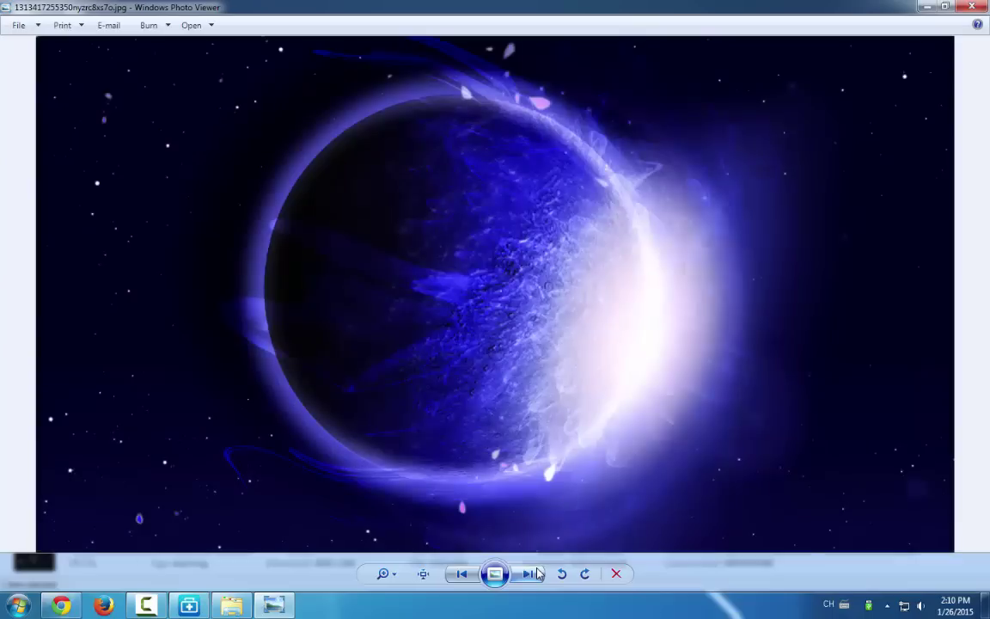
click(537, 574)
click(536, 574)
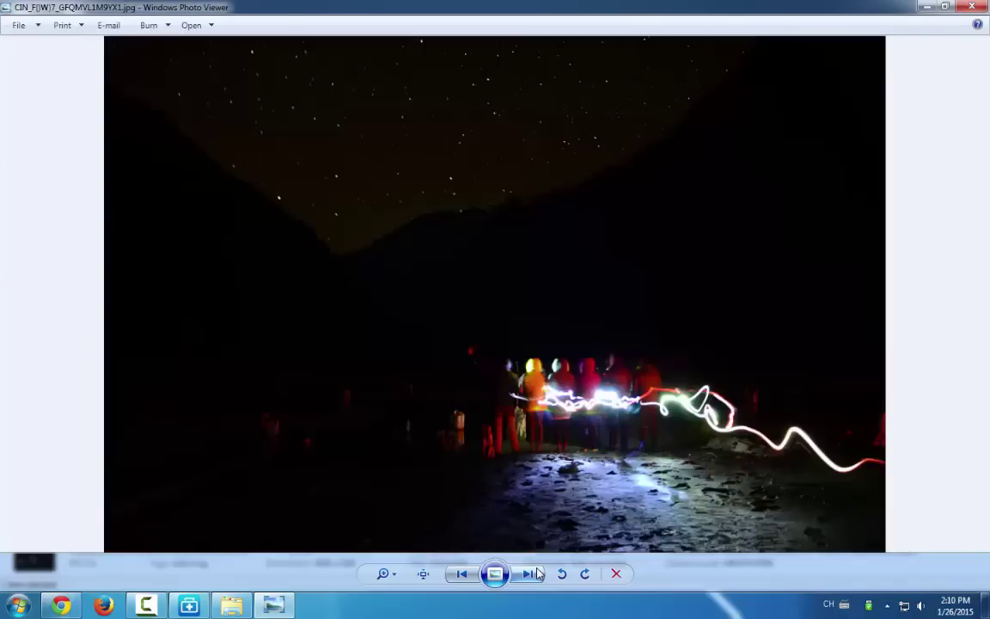
click(536, 574)
Close Photo Viewer, select all ten recovered image files and minimize the folder.
click(974, 7)
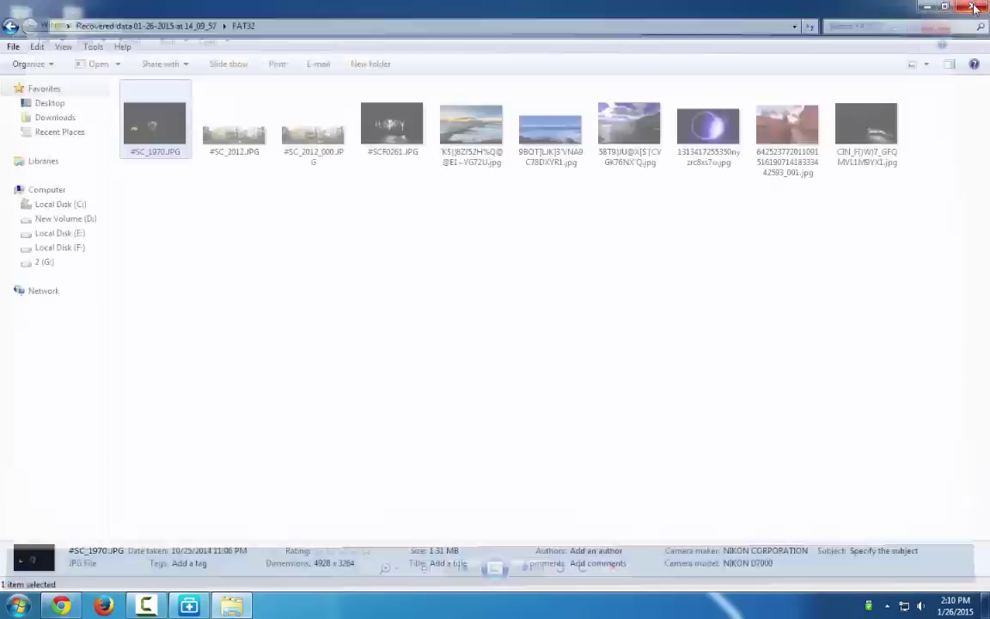
drag(183, 193, 916, 118)
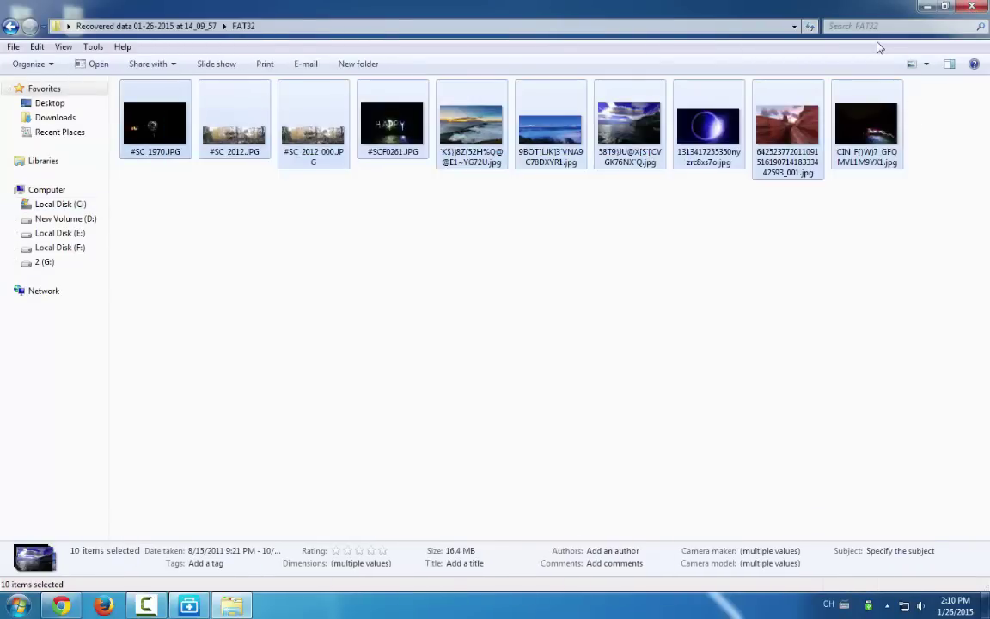
click(926, 8)
Paste the recovered photos into drive 2 (G:), skipping the file already there.
double_click(24, 99)
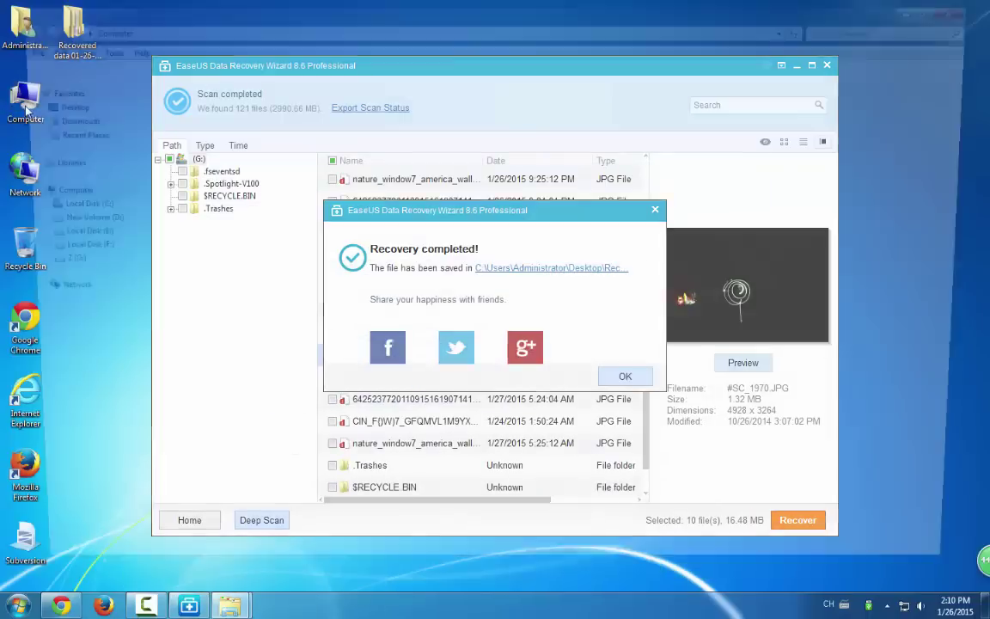
double_click(924, 123)
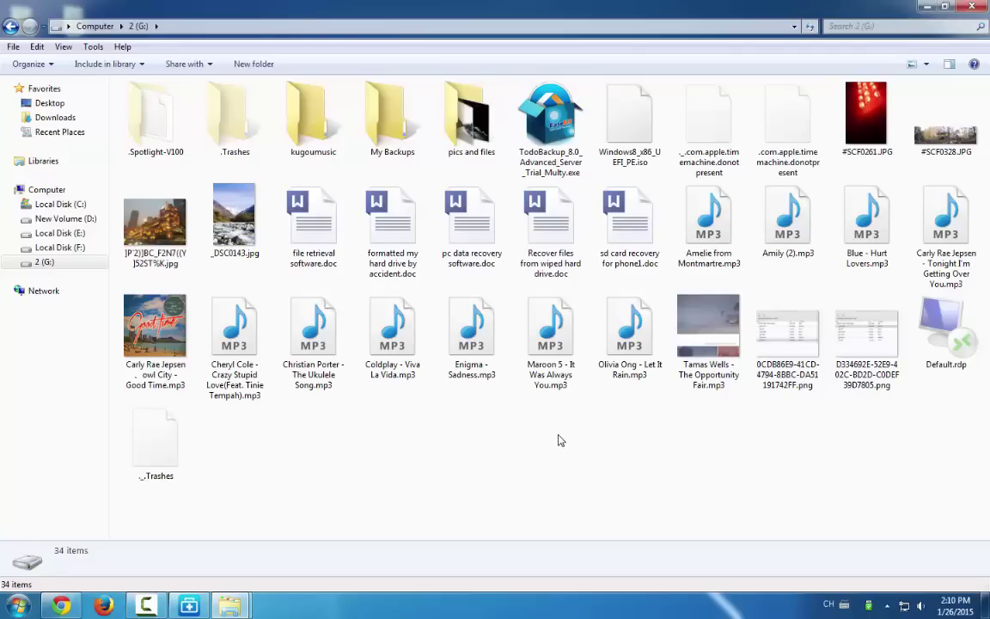
key(ctrl+v)
click(554, 447)
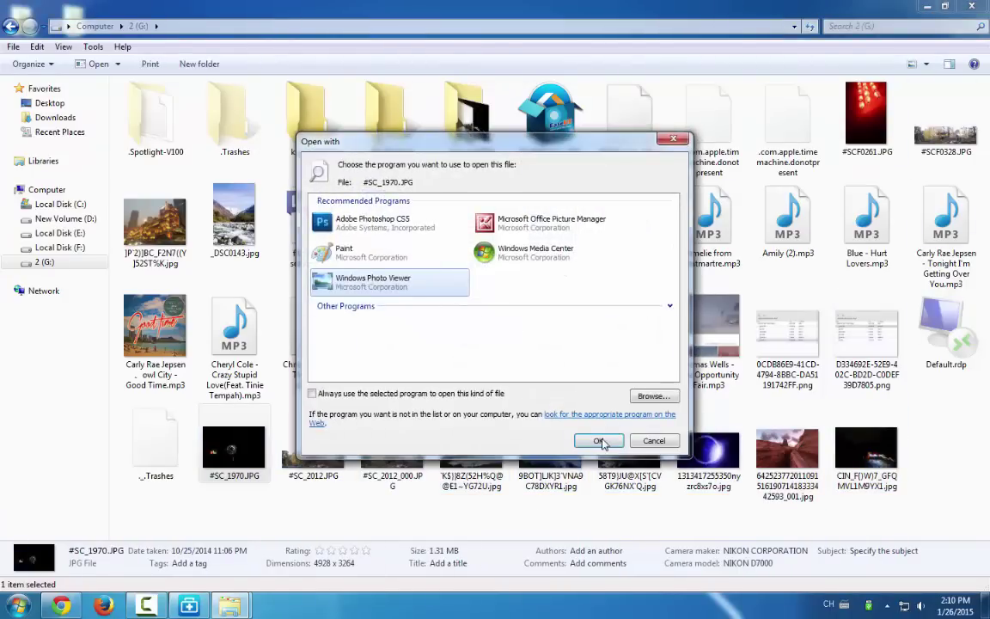
View #SC_1970.JPG from G: in Photo Viewer and step through the next four photos.
click(595, 432)
click(528, 574)
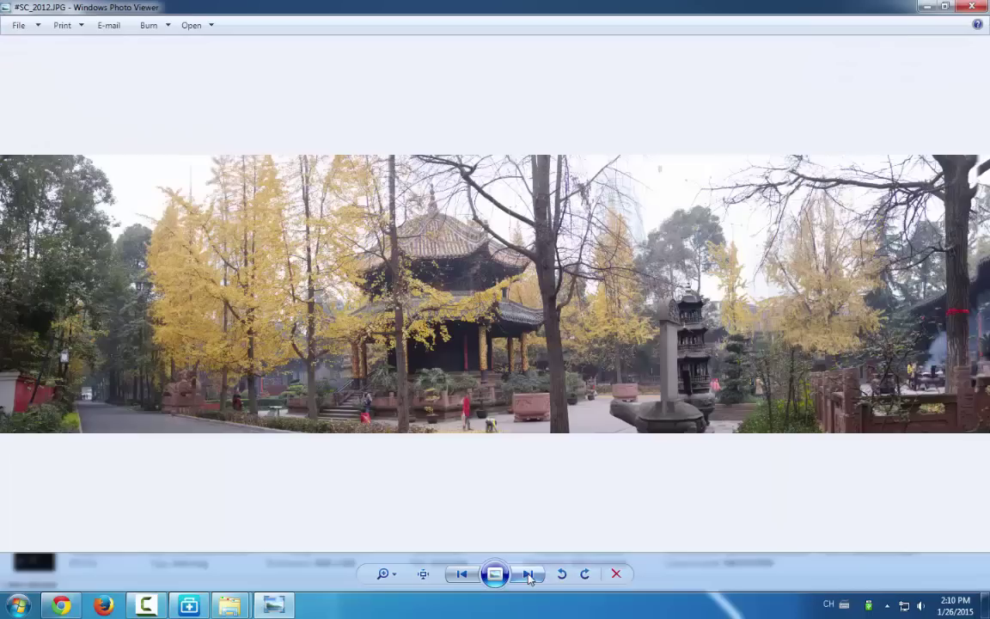
click(527, 573)
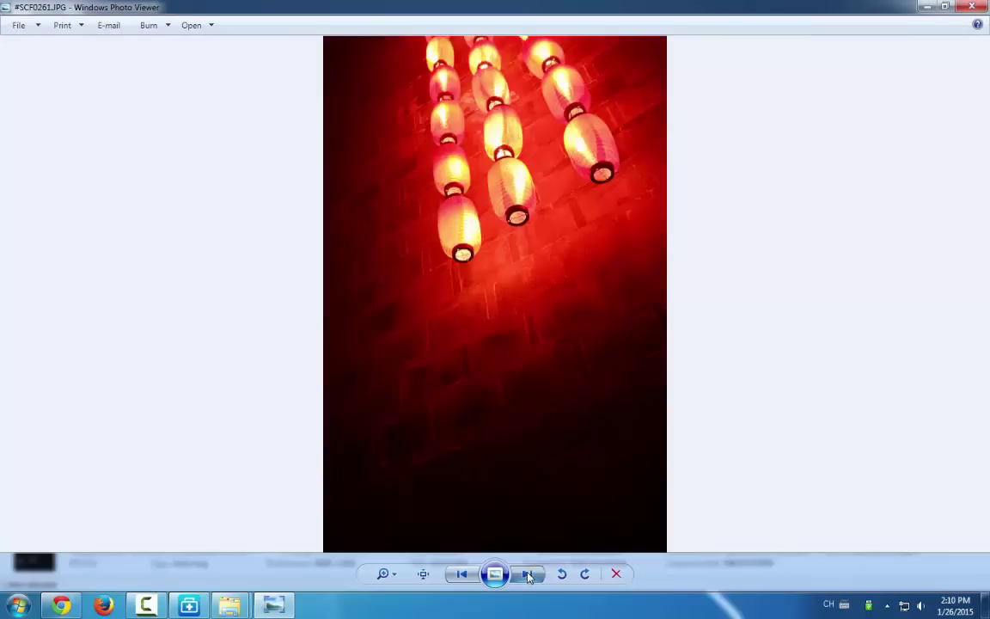
click(528, 573)
click(528, 573)
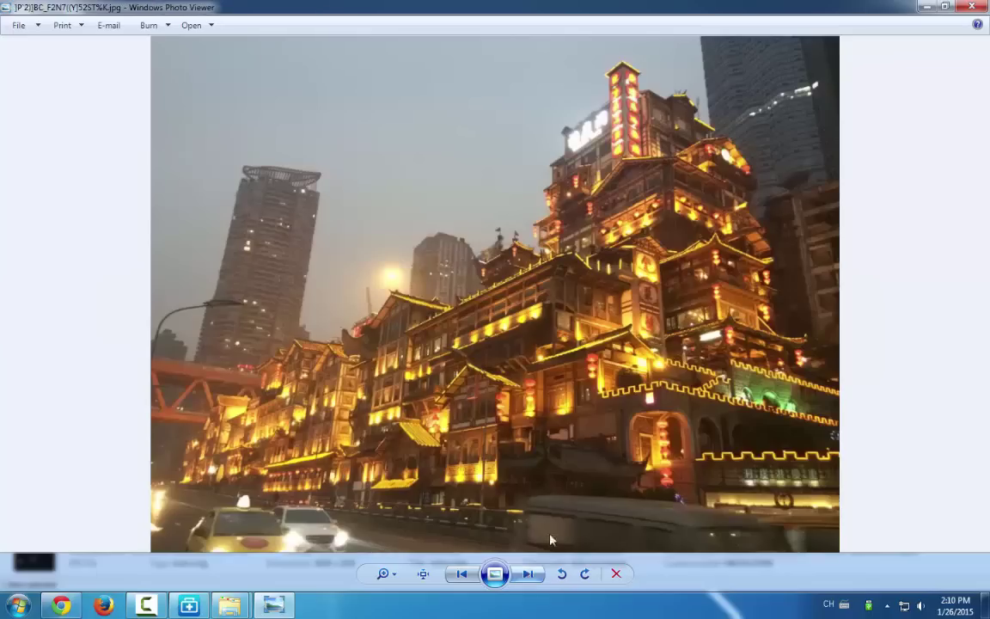
click(973, 9)
Open the mountain sunrise and red canyon photos in Photo Viewer, closing the viewer after each.
click(454, 454)
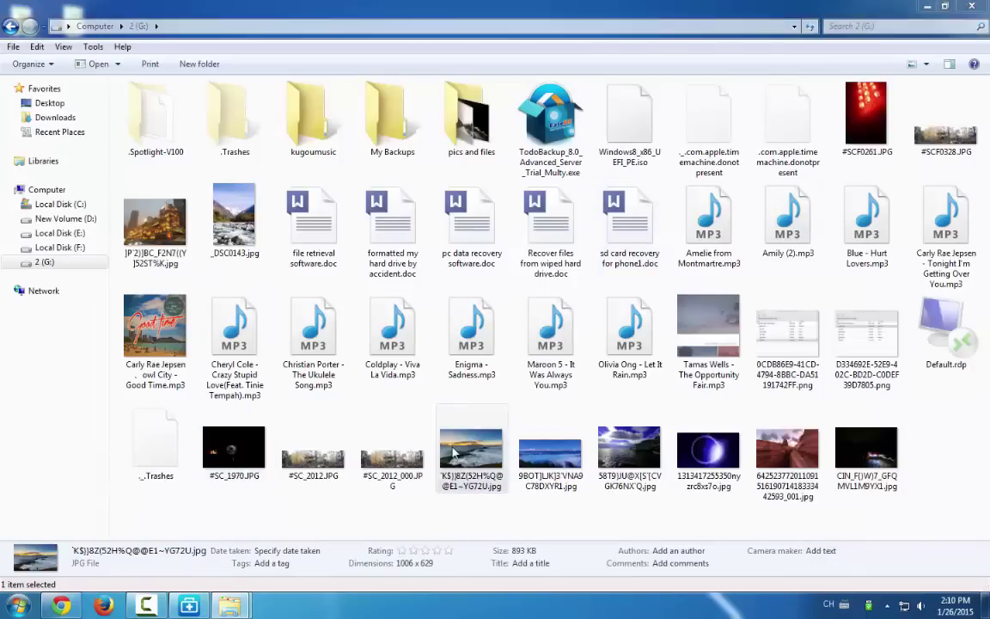
double_click(454, 454)
click(599, 440)
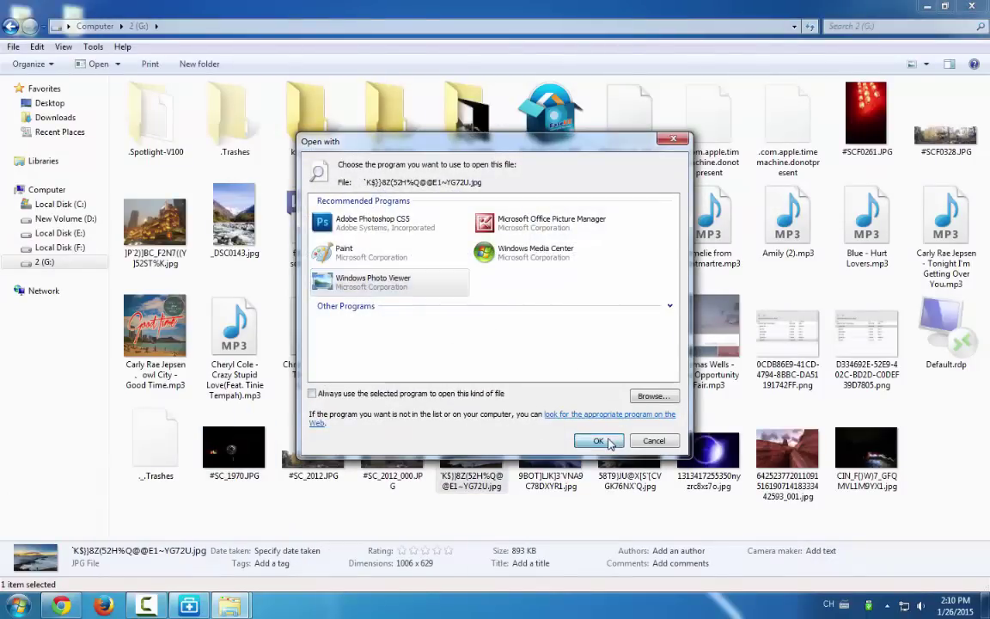
click(983, 9)
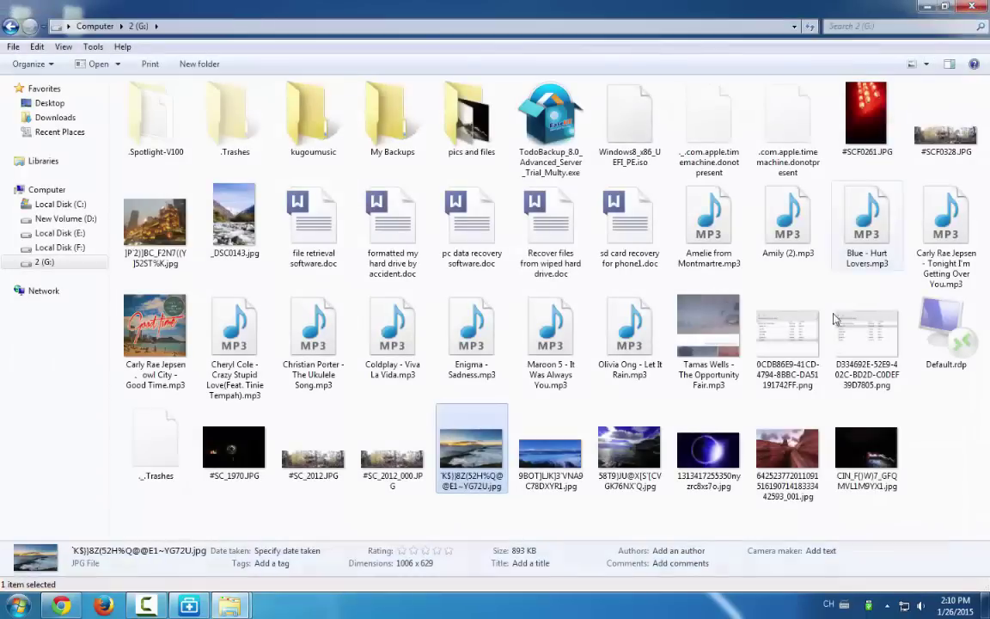
double_click(713, 421)
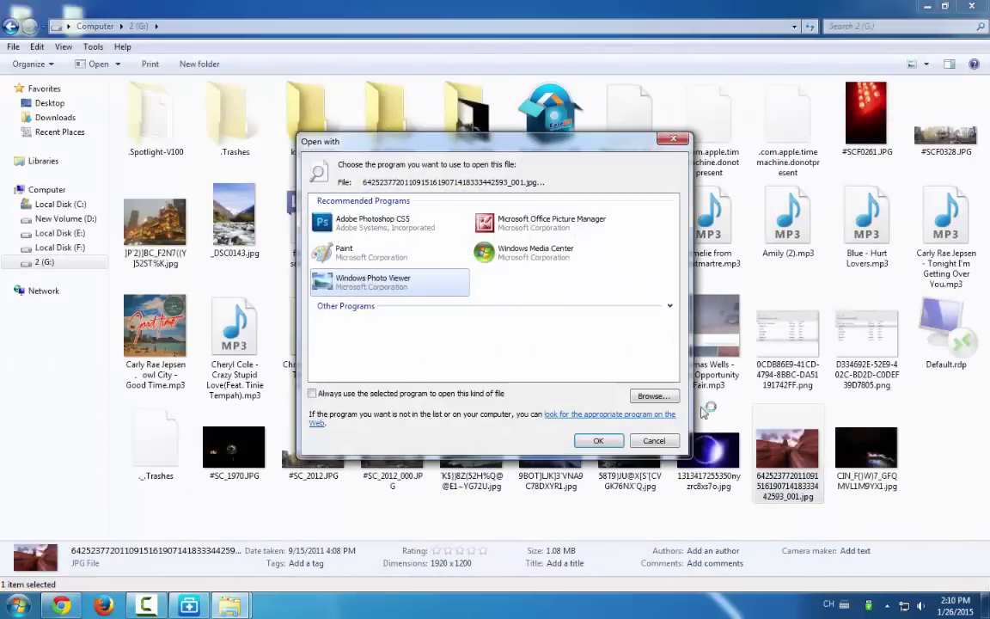
click(599, 440)
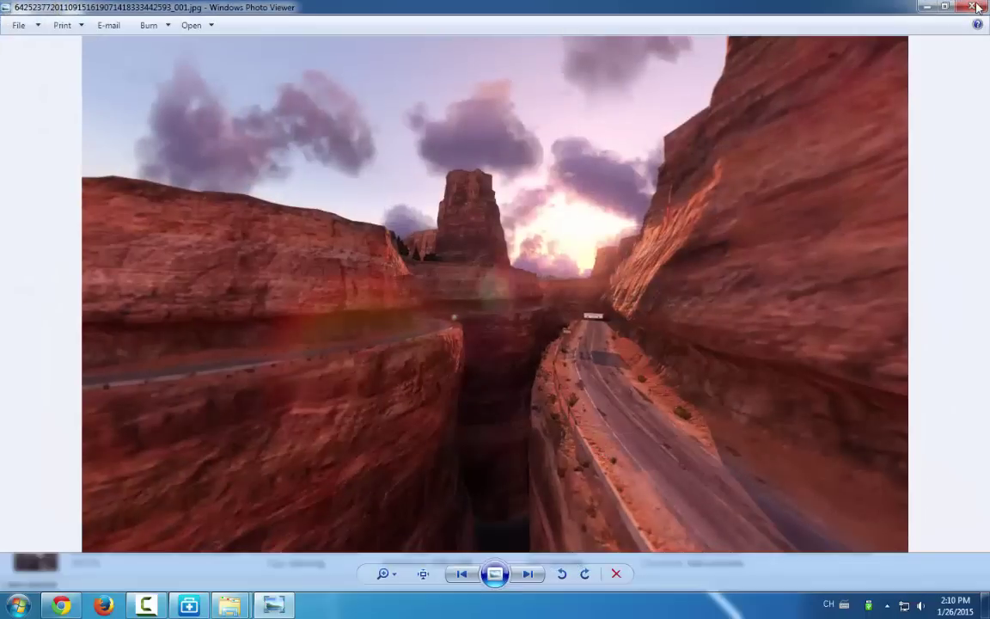
click(975, 7)
Review the recovered images in the desktop FAT32 folder, then dismiss the Recovery completed notice.
click(977, 7)
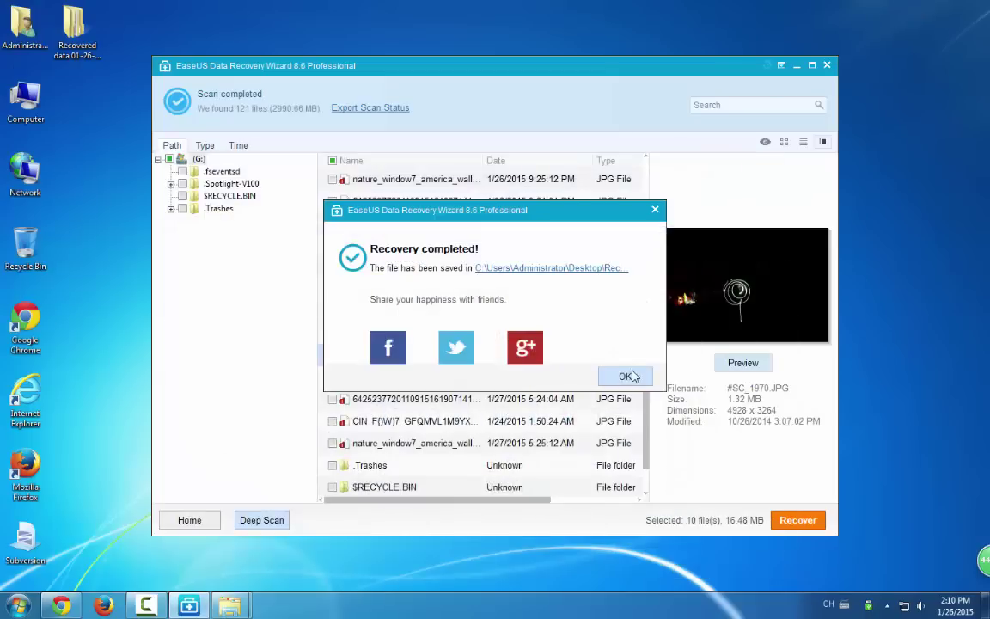
click(584, 268)
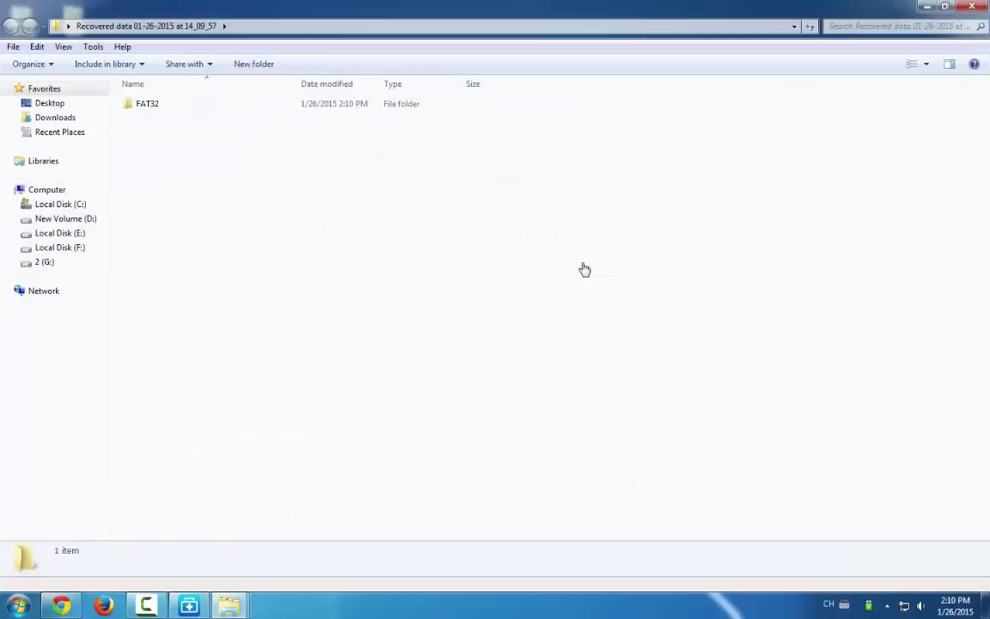
double_click(313, 112)
drag(228, 168, 975, 120)
click(972, 7)
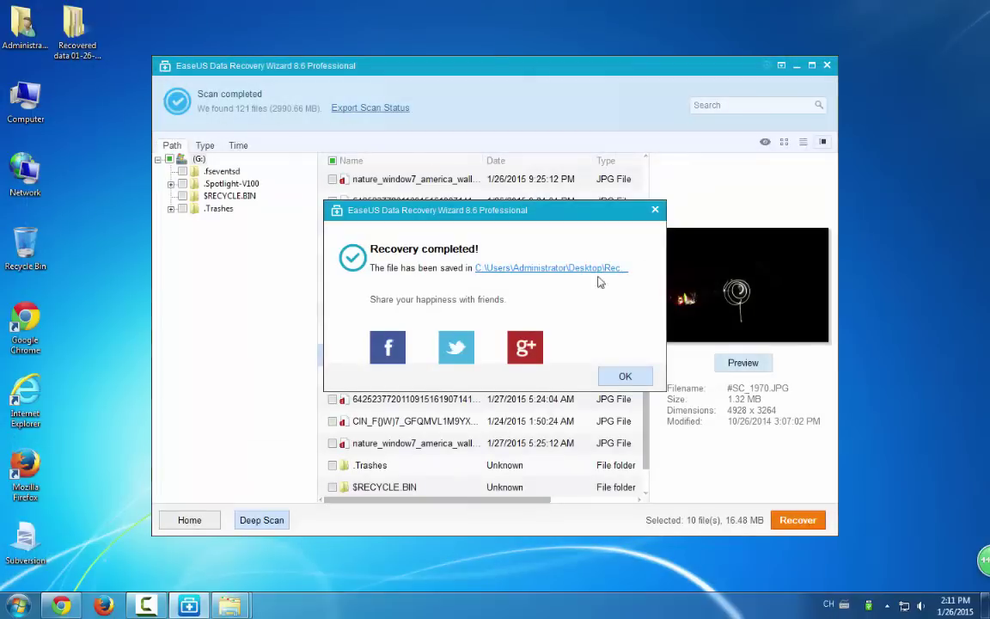
click(656, 211)
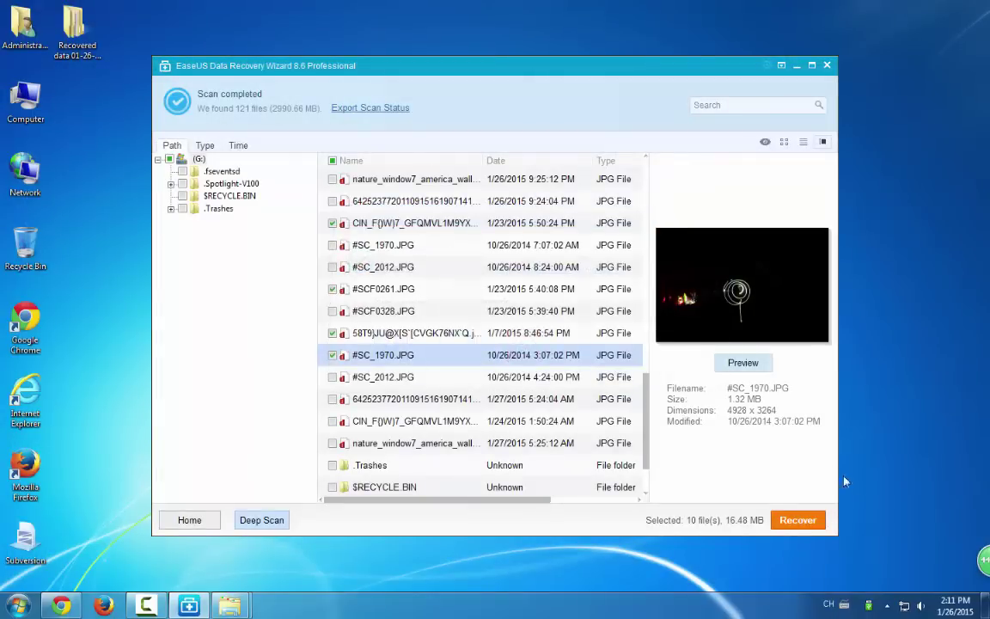
Exit the wizard without saving scan status; move Recovered data beside the EaseUS shortcut.
click(828, 66)
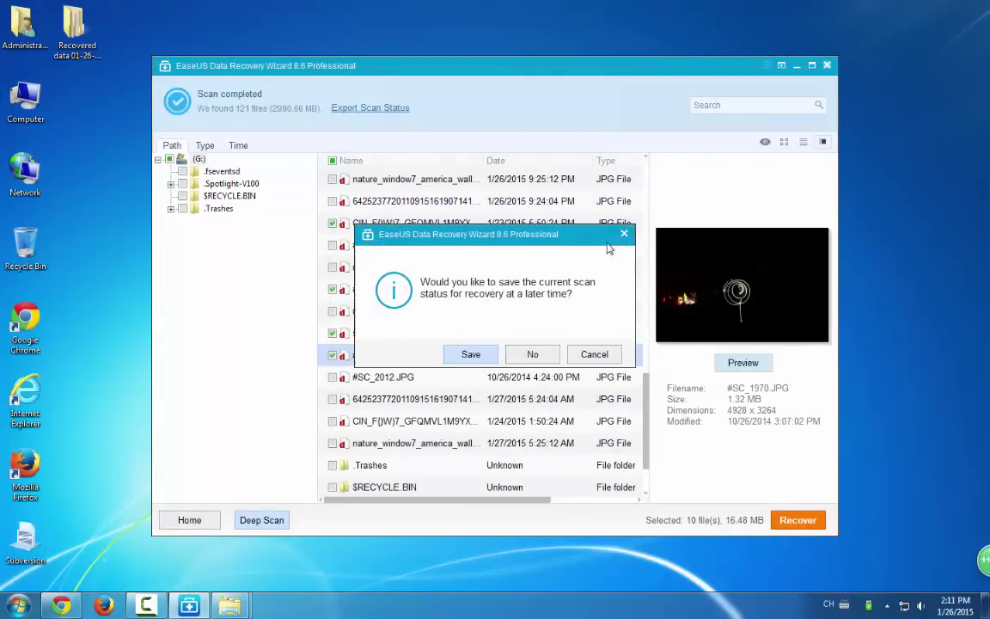
click(529, 355)
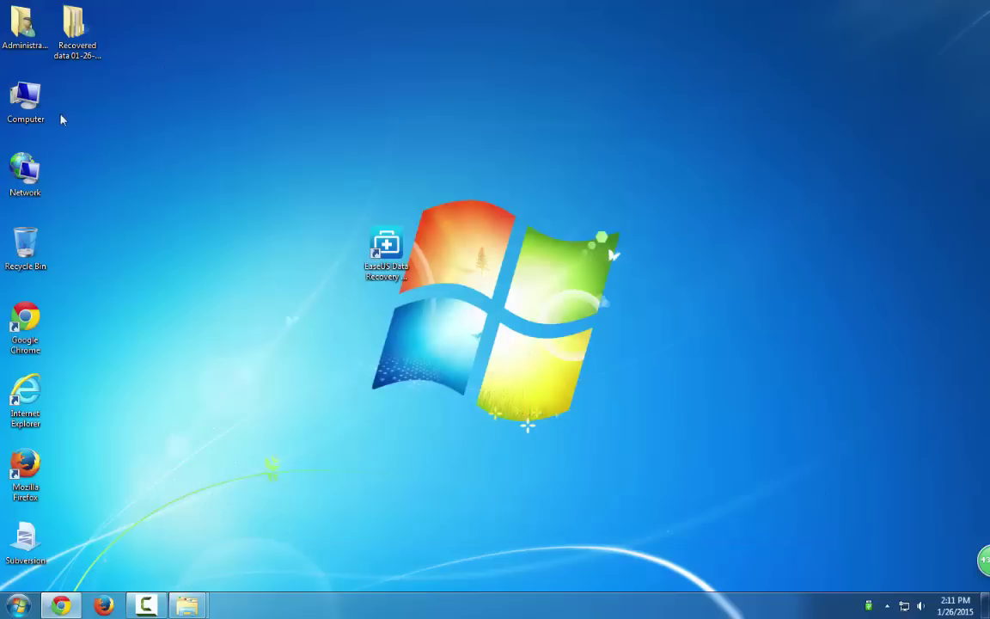
drag(78, 43, 296, 289)
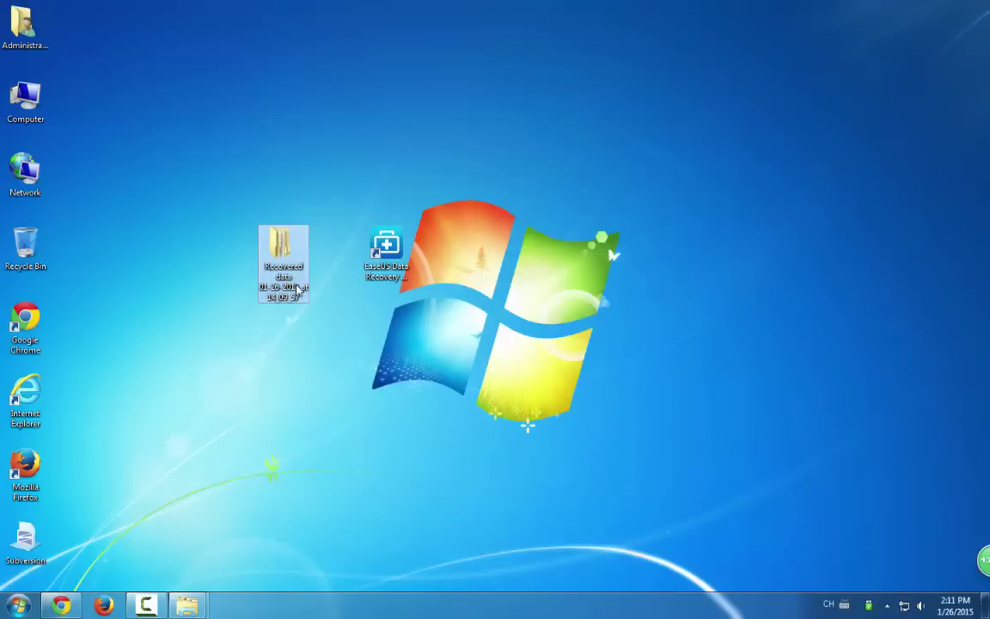
Check the FAT32 photos inside Recovered data, then select the recovery program's desktop shortcut.
double_click(288, 270)
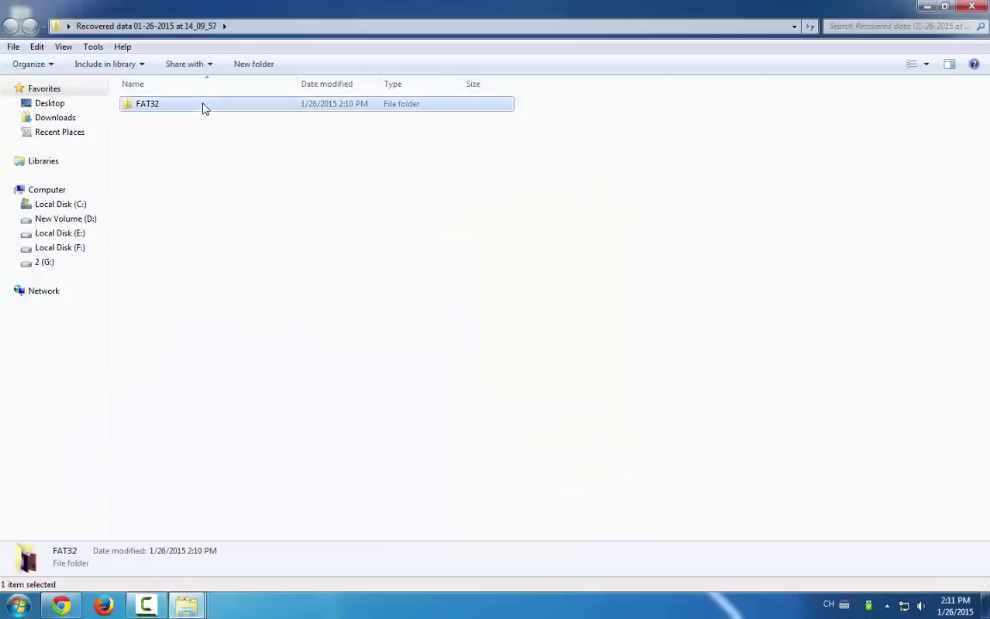
double_click(203, 105)
click(972, 6)
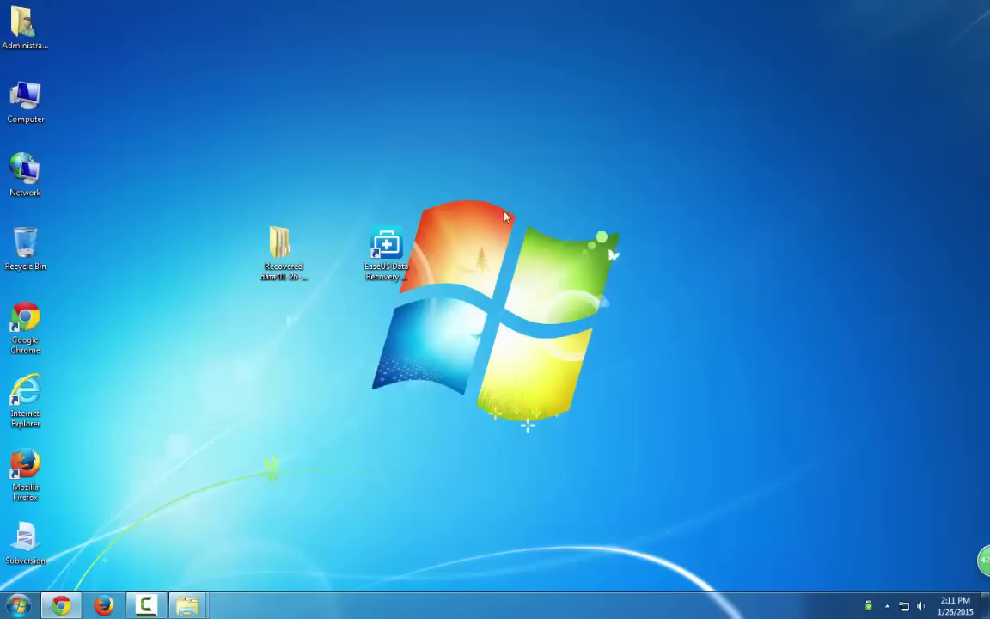
click(367, 281)
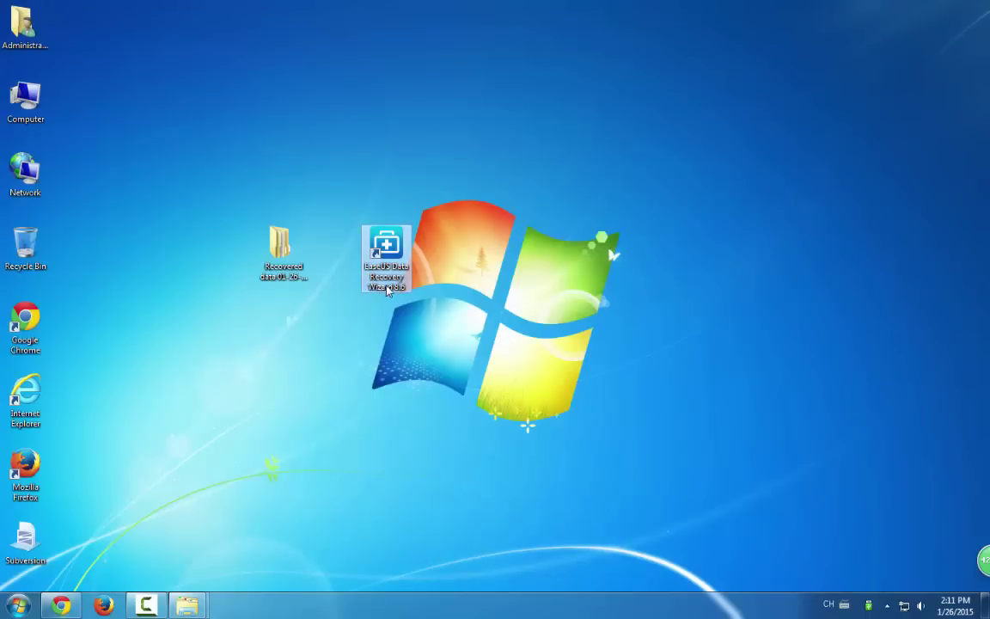